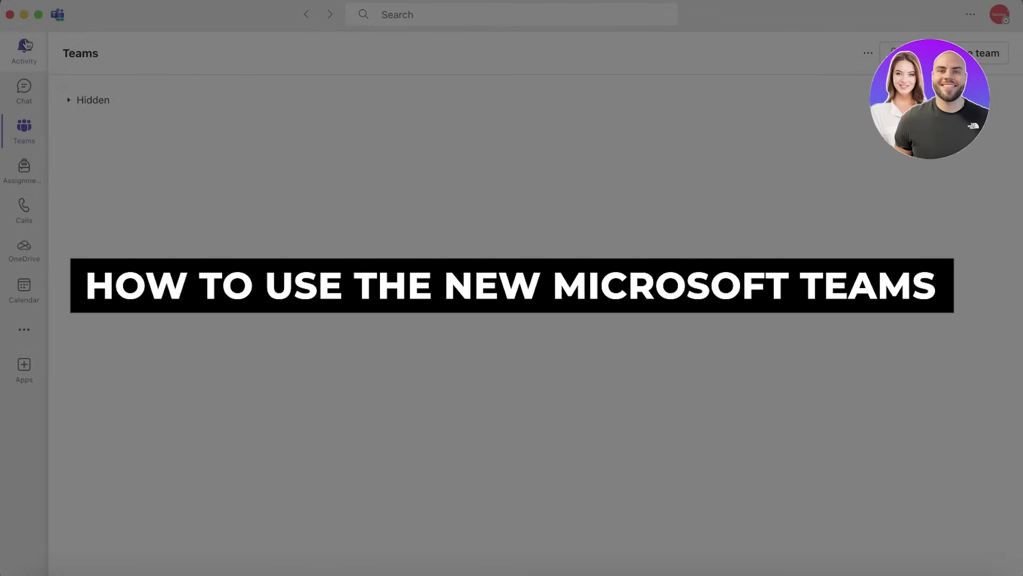
- Move through Activity, Chat and Teams to the empty Assignments page
{"action": "left_click", "coordinate": [65, 1]}
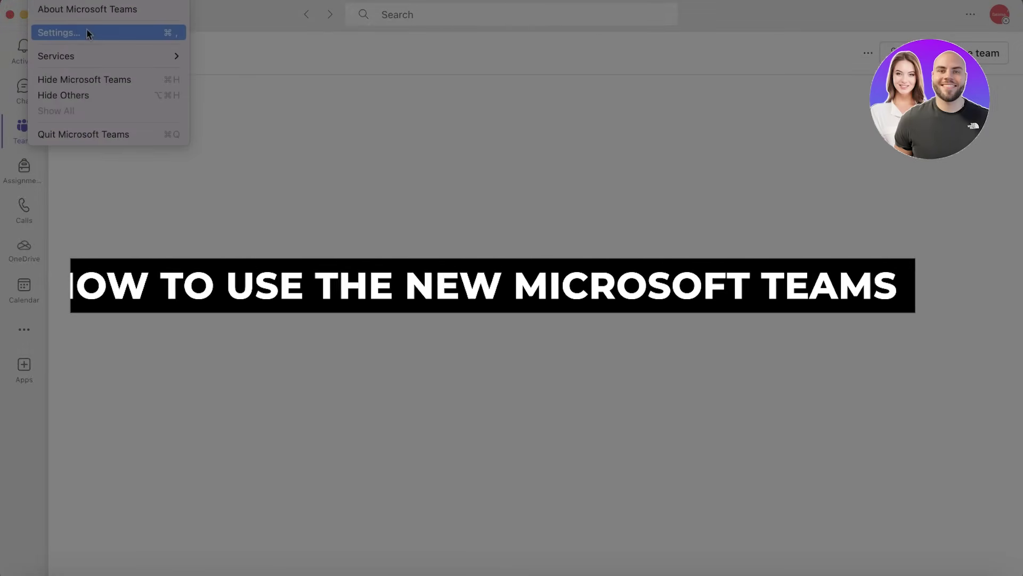
{"action": "left_click", "coordinate": [401, 146]}
{"action": "left_click", "coordinate": [46, 56]}
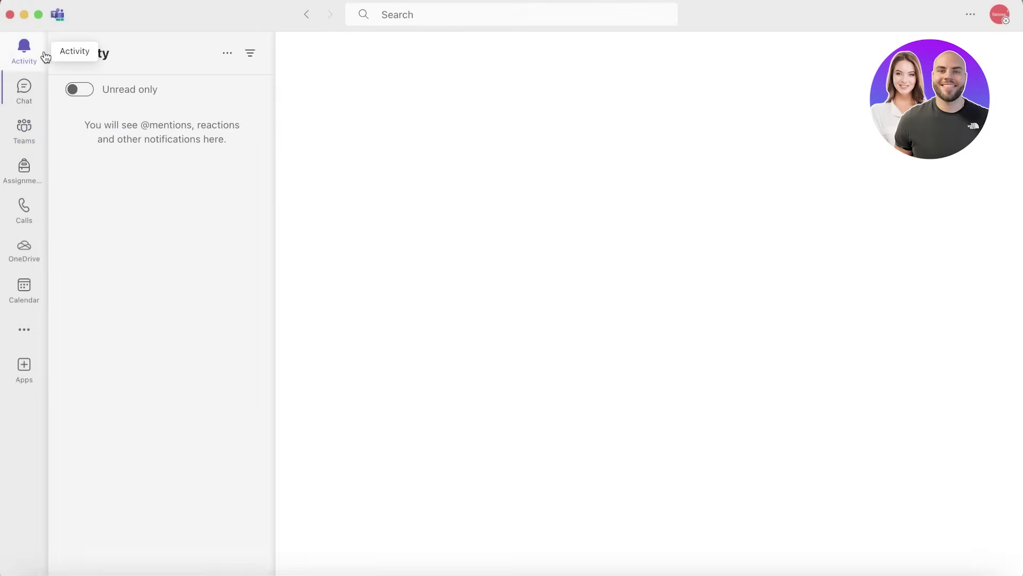
{"action": "left_click", "coordinate": [17, 96]}
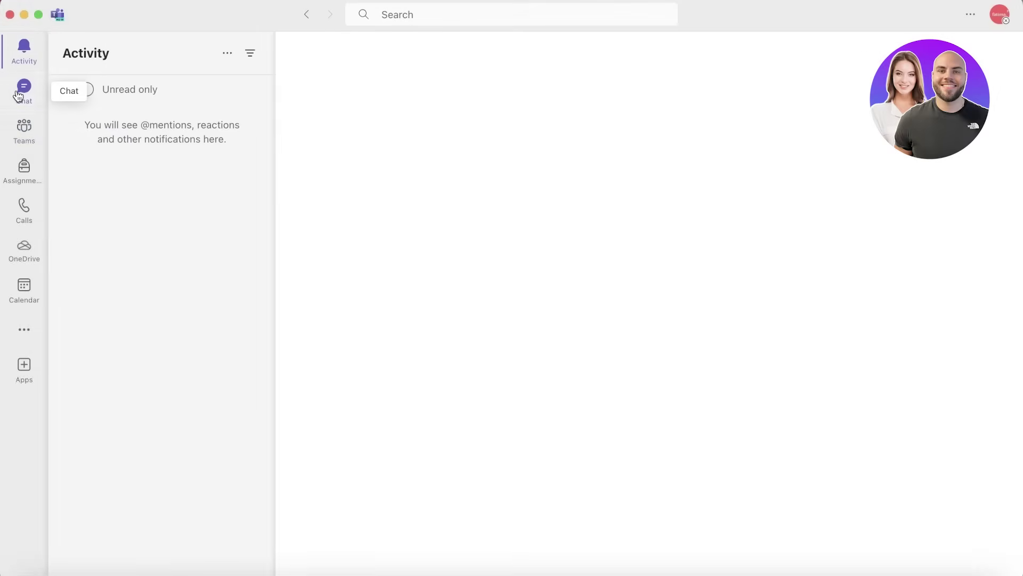
{"action": "left_click", "coordinate": [33, 144]}
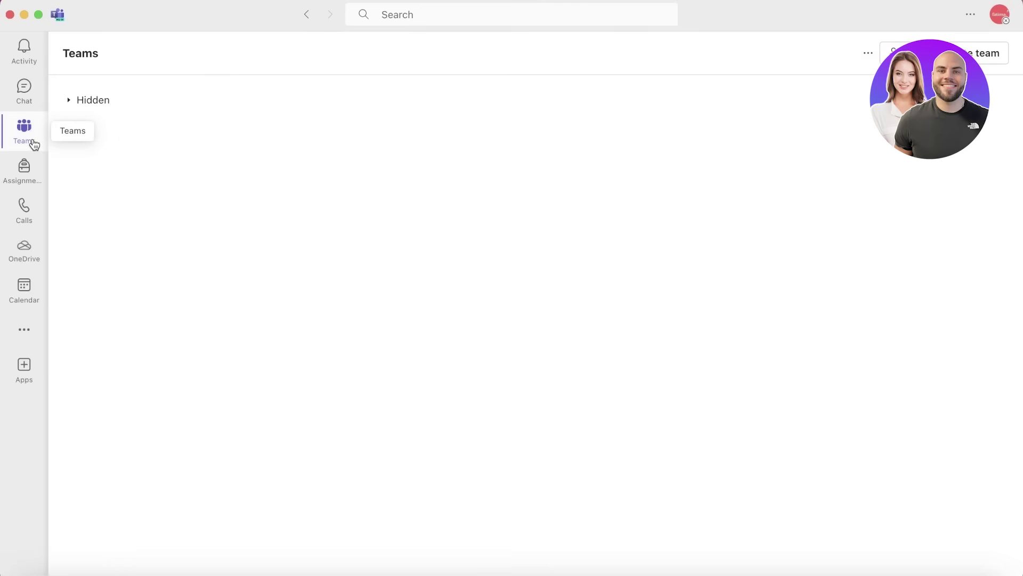
{"action": "left_click", "coordinate": [23, 168]}
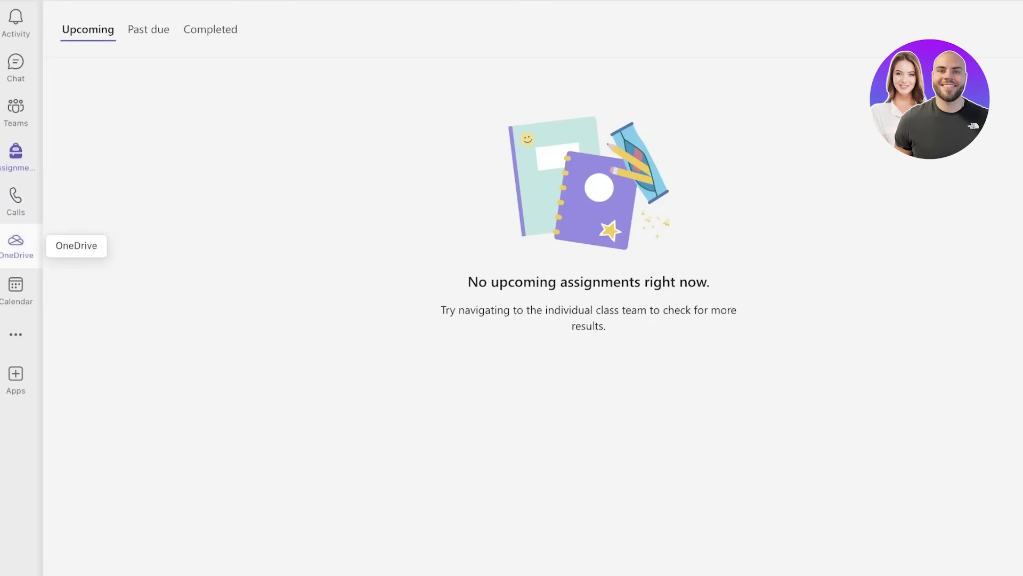
- Scroll up and down through the More apps flyout in the left rail
{"action": "left_click", "coordinate": [30, 335]}
{"action": "scroll", "coordinate": [141, 305], "scroll_direction": "down", "scroll_amount": 4}
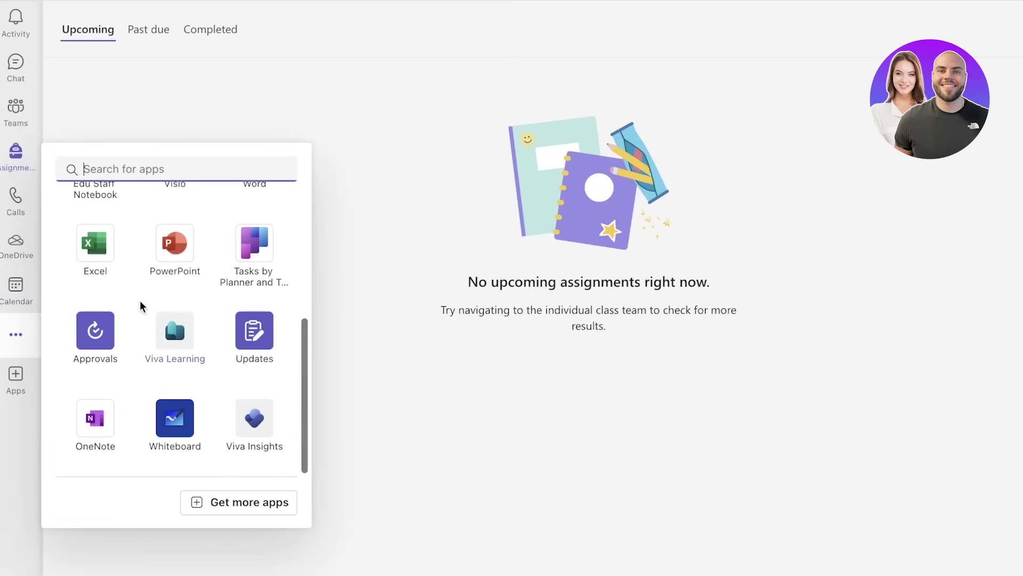
{"action": "scroll", "coordinate": [228, 267], "scroll_direction": "up", "scroll_amount": 4}
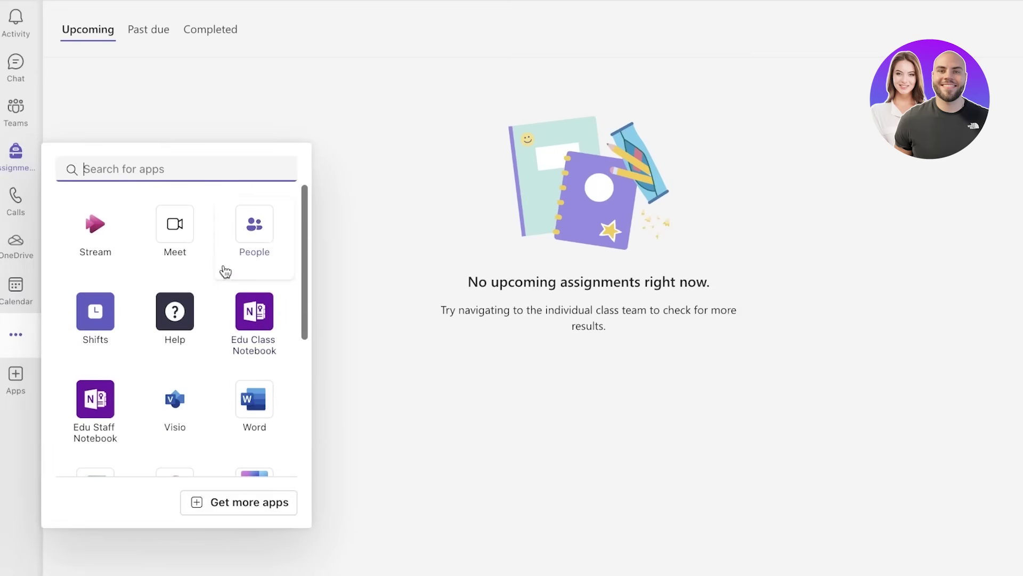
{"action": "scroll", "coordinate": [175, 315], "scroll_direction": "down", "scroll_amount": 5}
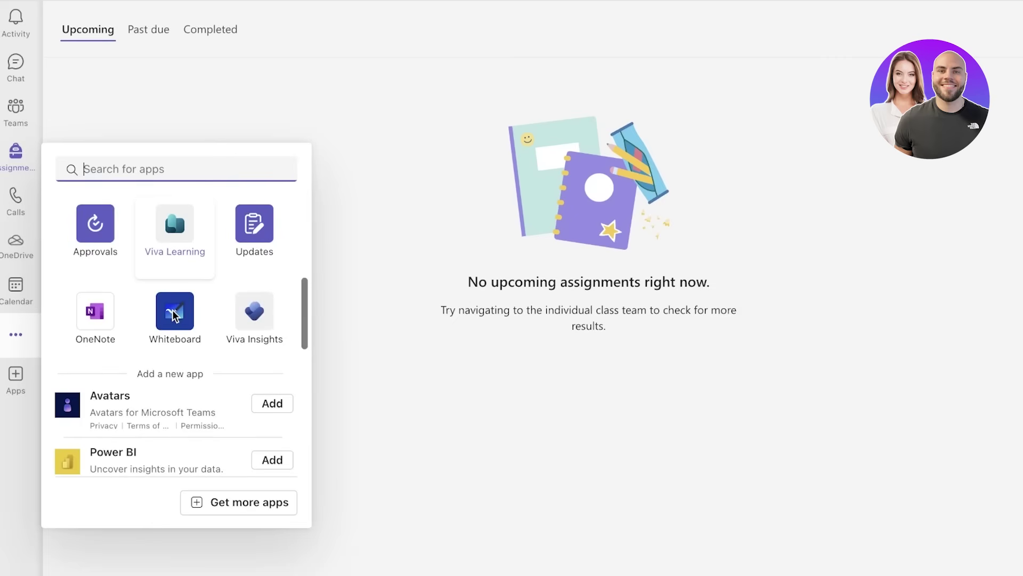
{"action": "scroll", "coordinate": [188, 315], "scroll_direction": "up", "scroll_amount": 4}
{"action": "scroll", "coordinate": [191, 311], "scroll_direction": "down", "scroll_amount": 2}
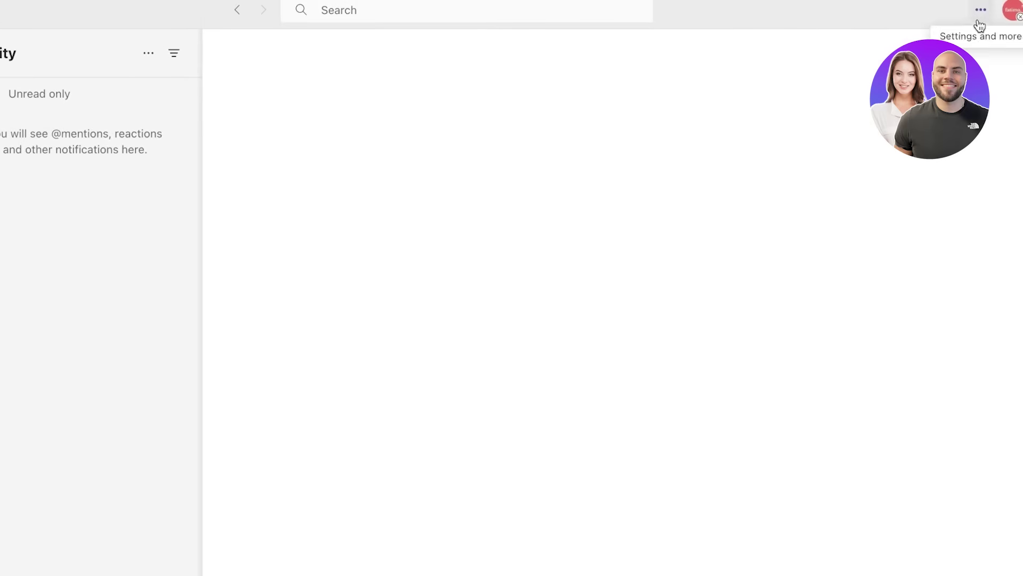
- Open Teams Settings and scroll through the General section
{"action": "left_click", "coordinate": [980, 23]}
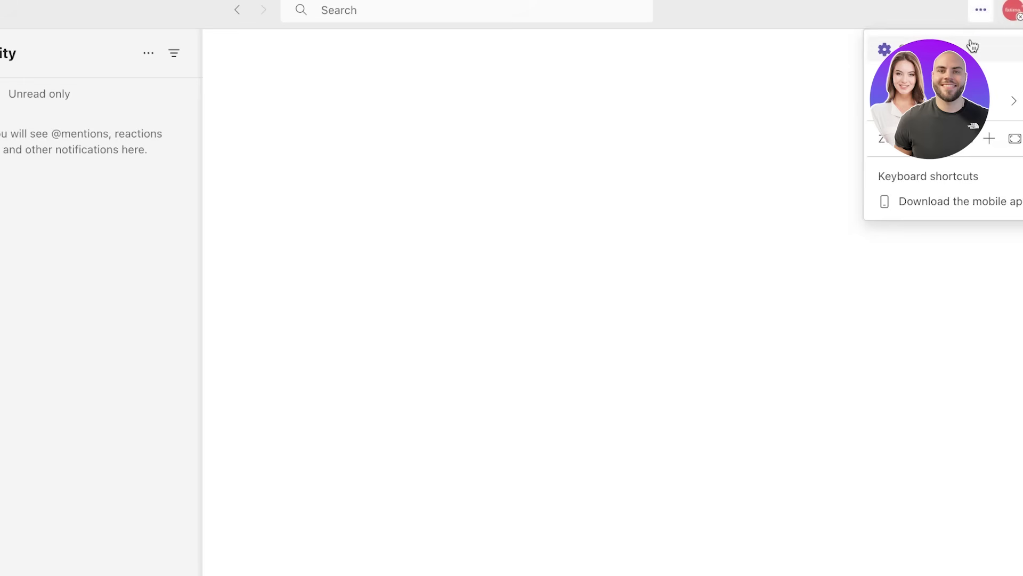
{"action": "left_click", "coordinate": [969, 49]}
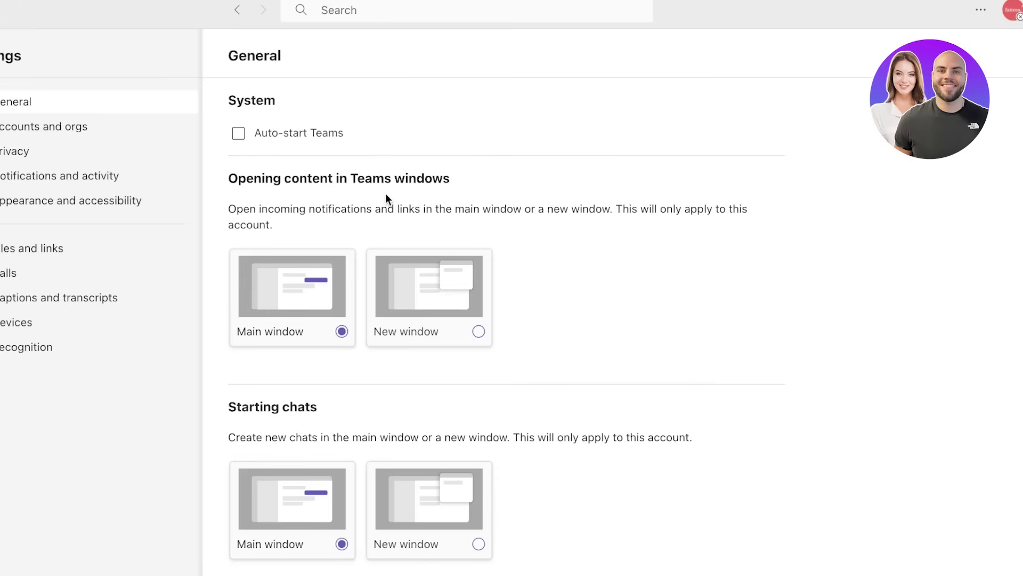
{"action": "scroll", "coordinate": [448, 128], "scroll_direction": "down", "scroll_amount": 1}
{"action": "scroll", "coordinate": [450, 131], "scroll_direction": "up", "scroll_amount": 1}
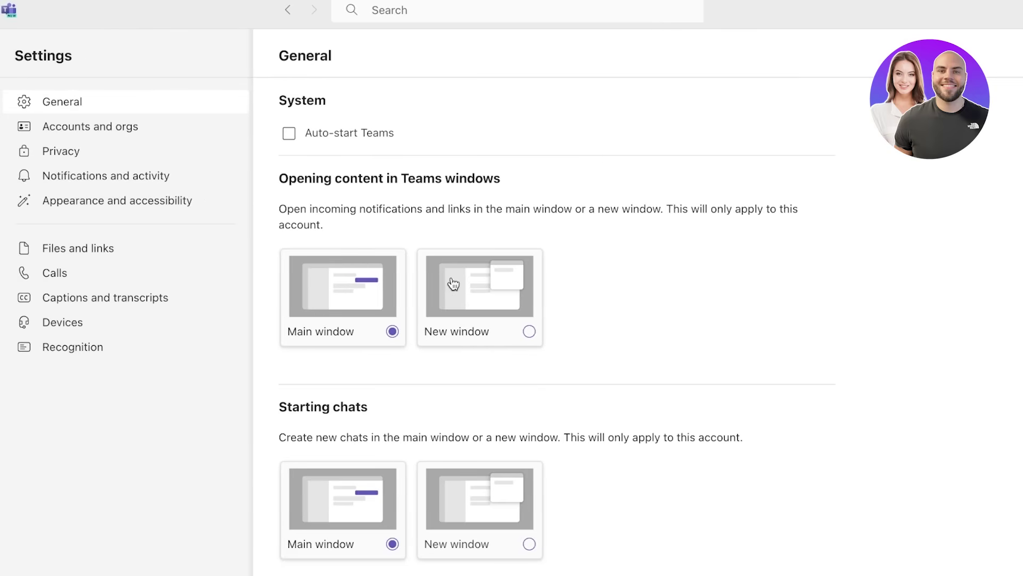
{"action": "scroll", "coordinate": [292, 411], "scroll_direction": "down", "scroll_amount": 3}
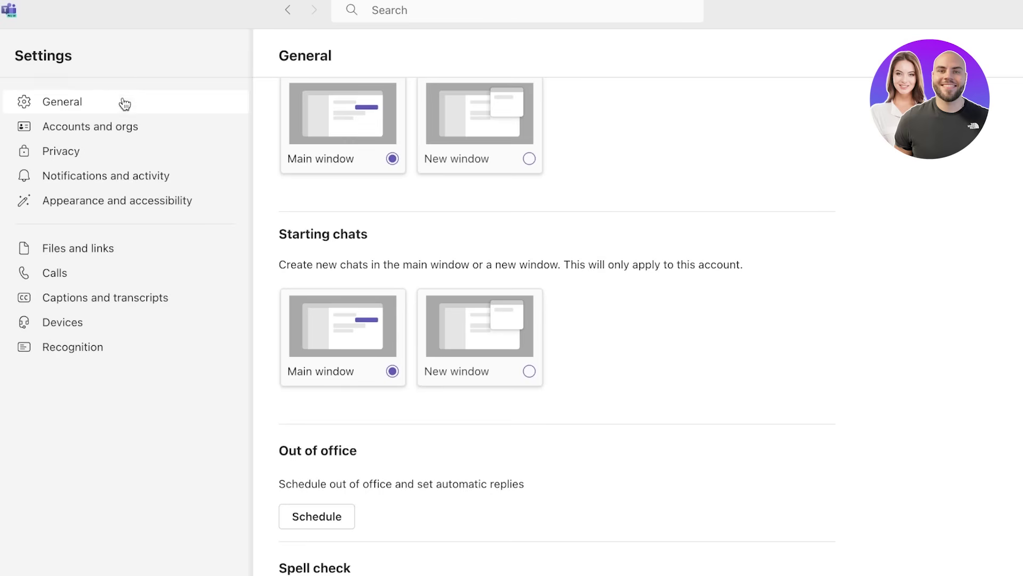
- Review the Accounts and orgs, Privacy, Notifications and activity, and Appearance and accessibility settings
{"action": "left_click", "coordinate": [129, 140]}
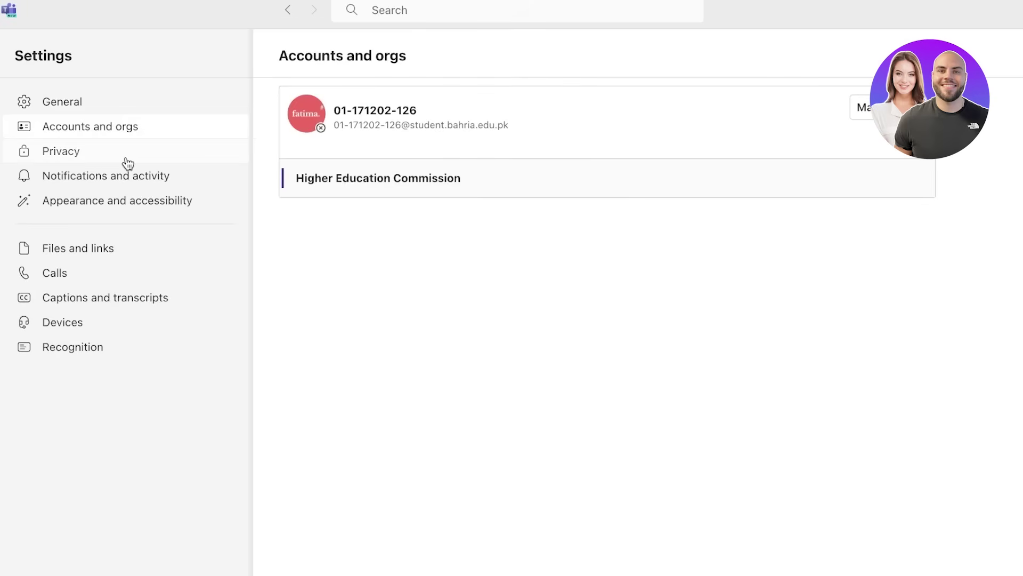
{"action": "left_click", "coordinate": [128, 163]}
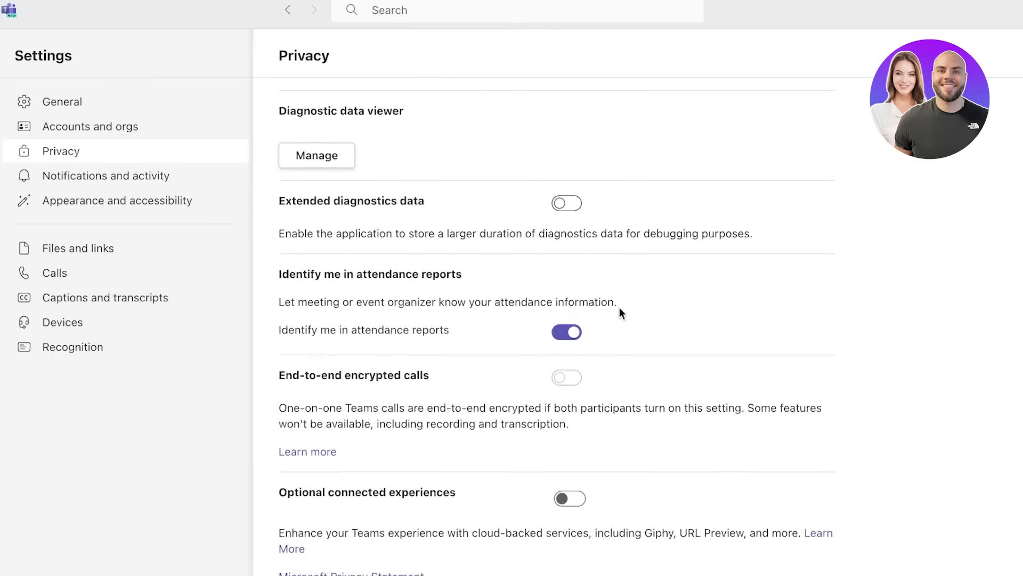
{"action": "scroll", "coordinate": [621, 312], "scroll_direction": "down", "scroll_amount": 3}
{"action": "left_click", "coordinate": [126, 183]}
{"action": "left_click", "coordinate": [126, 200]}
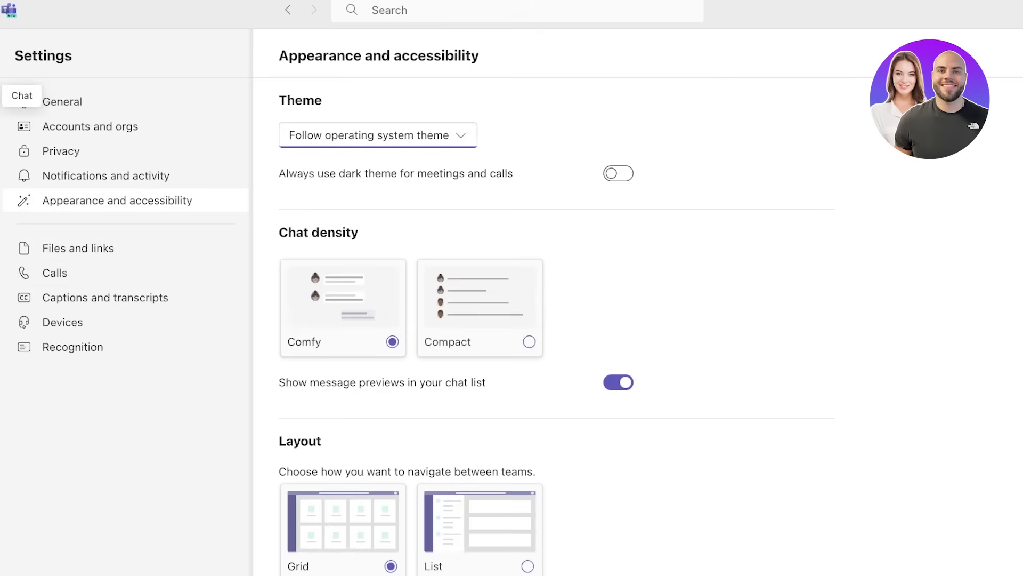
- Return to the Teams list and expand then collapse the Hidden group
{"action": "left_click", "coordinate": [6, 140]}
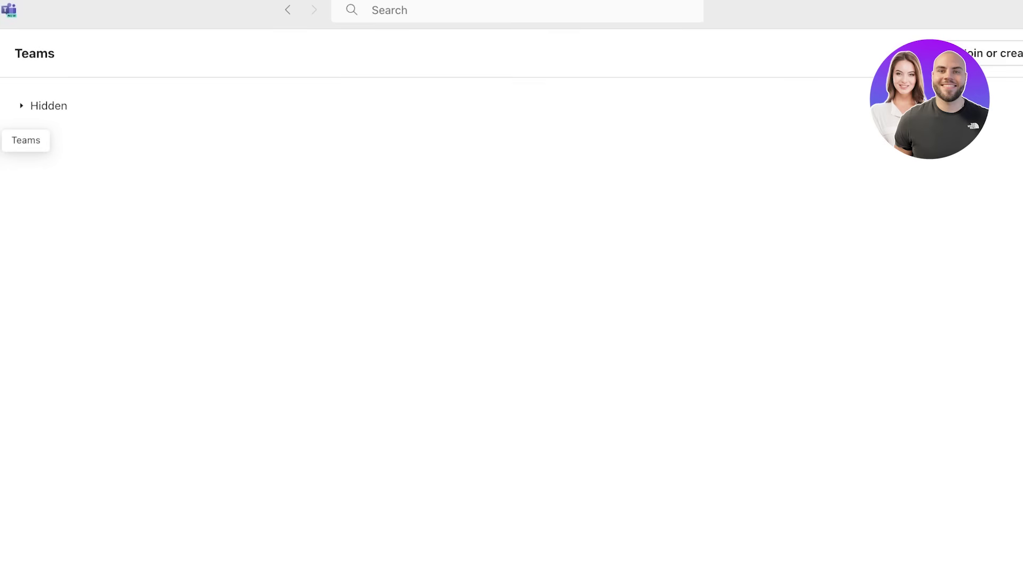
{"action": "left_click", "coordinate": [55, 109]}
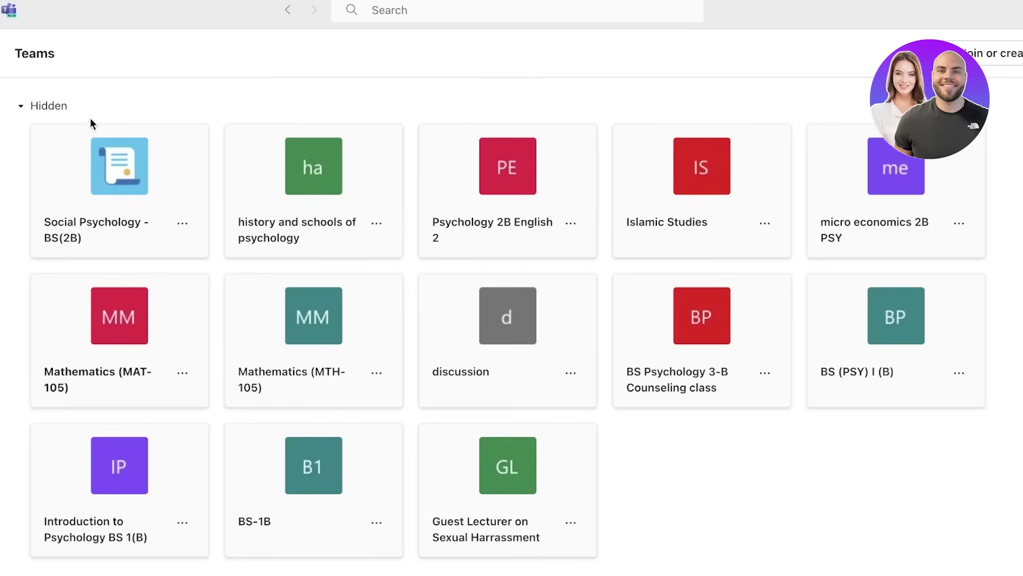
{"action": "left_click", "coordinate": [67, 107]}
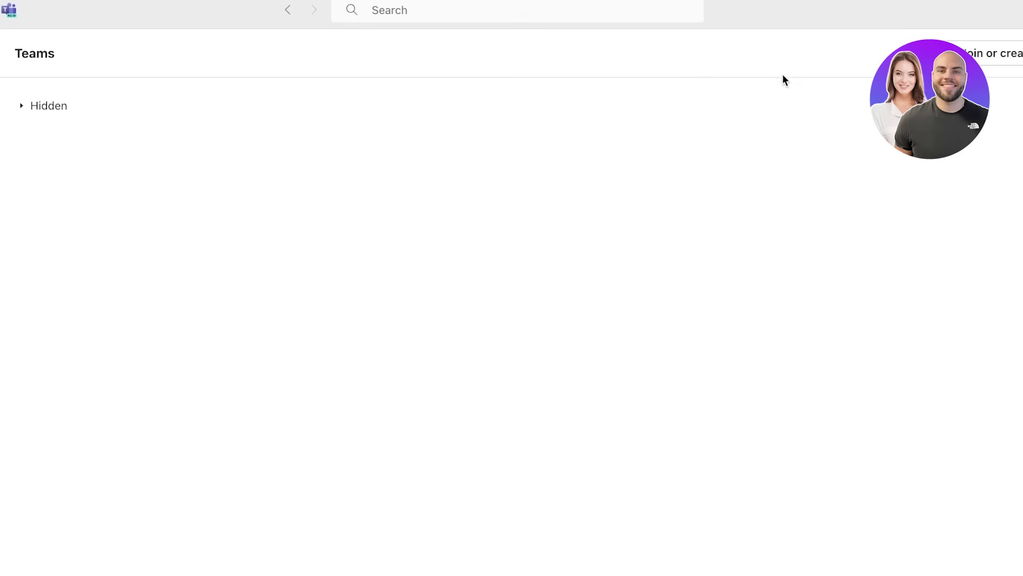
- Start a new team via Join or create team, comparing 'From another team' and 'From template'
{"action": "left_click", "coordinate": [917, 53]}
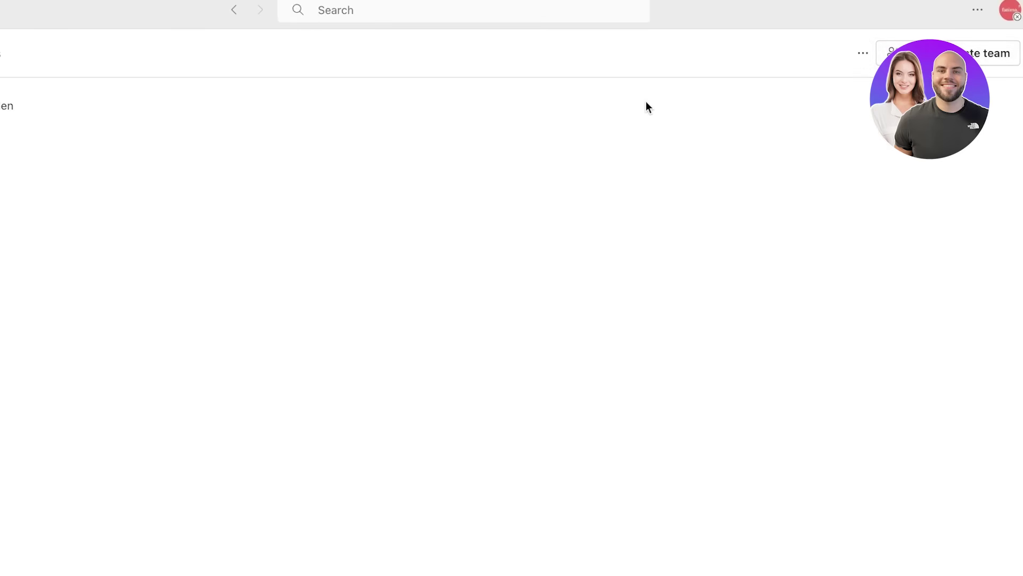
{"action": "left_click", "coordinate": [906, 53]}
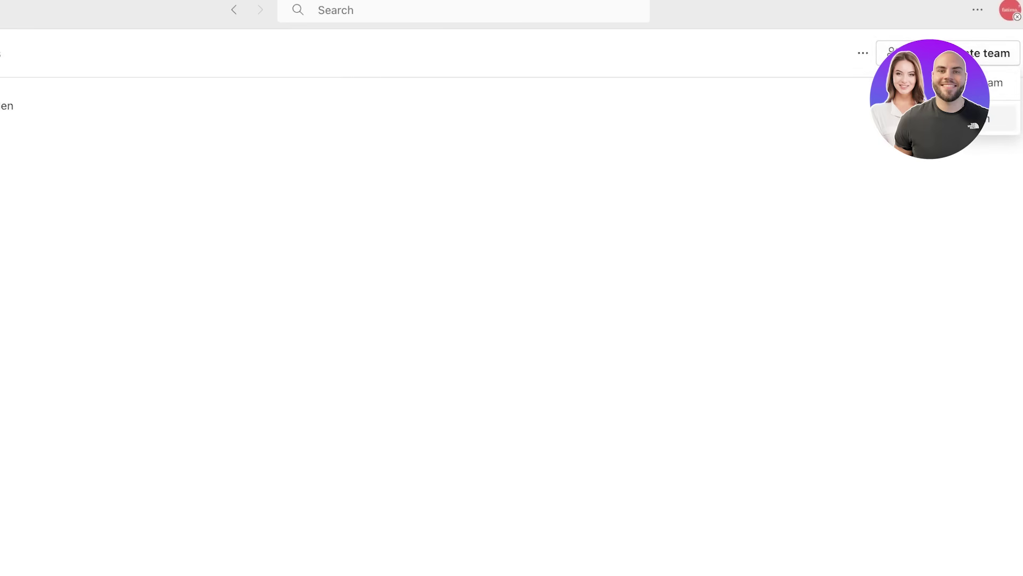
{"action": "left_click", "coordinate": [994, 82]}
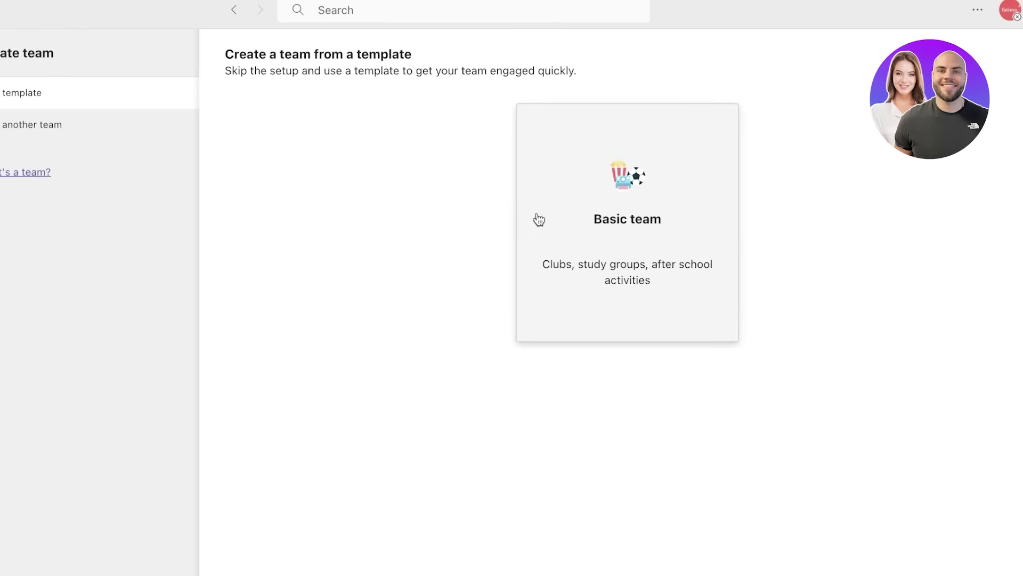
{"action": "left_click", "coordinate": [24, 125]}
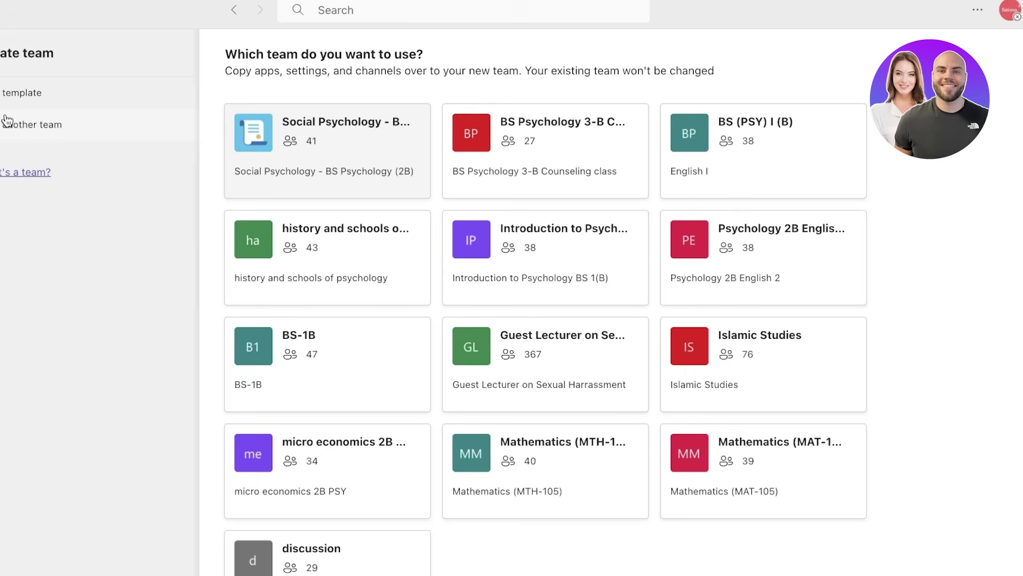
{"action": "left_click", "coordinate": [24, 95]}
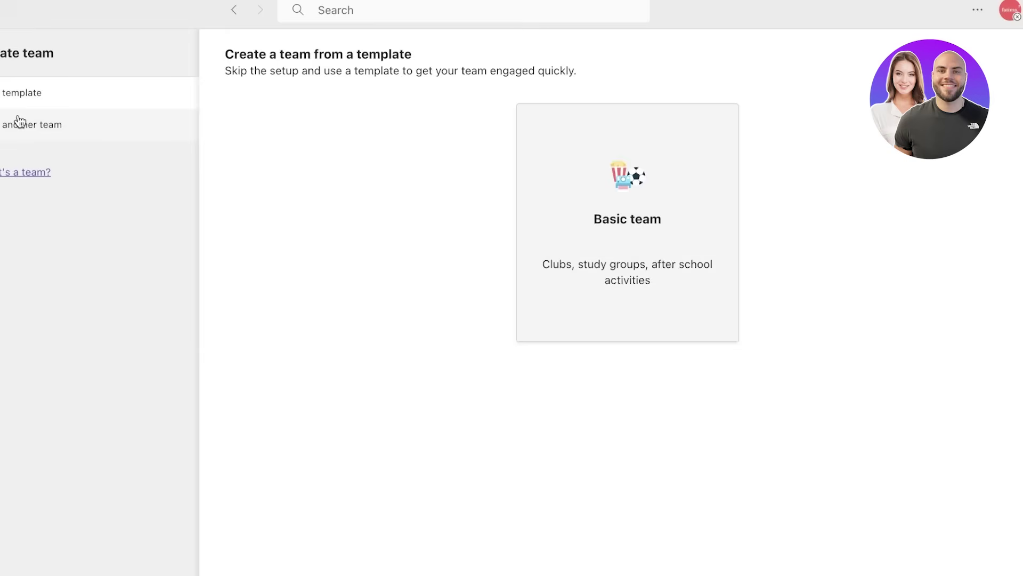
{"action": "left_click", "coordinate": [19, 122]}
- Pick the Basic team template for the new team
{"action": "left_click", "coordinate": [56, 104]}
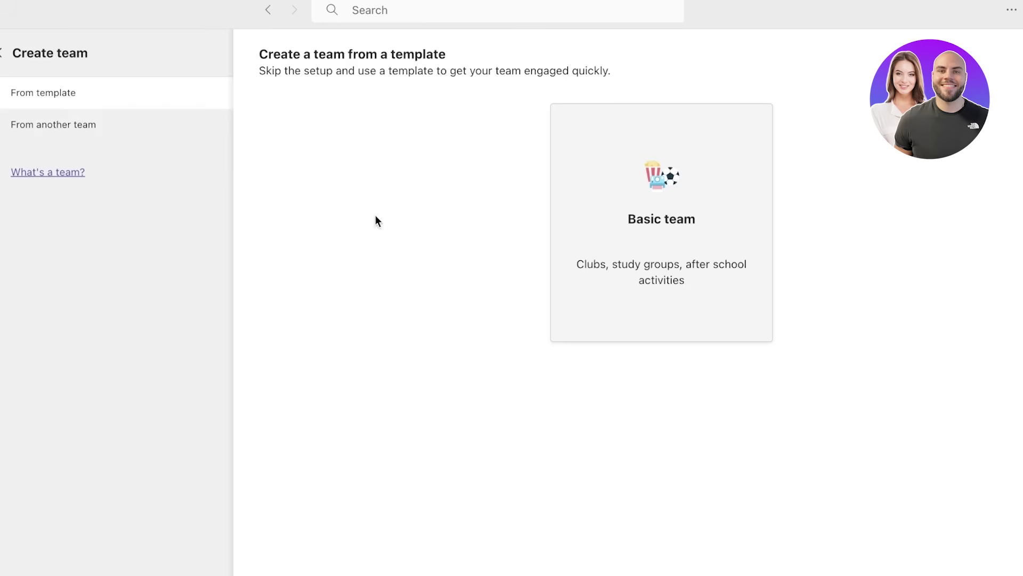
{"action": "left_click", "coordinate": [673, 187]}
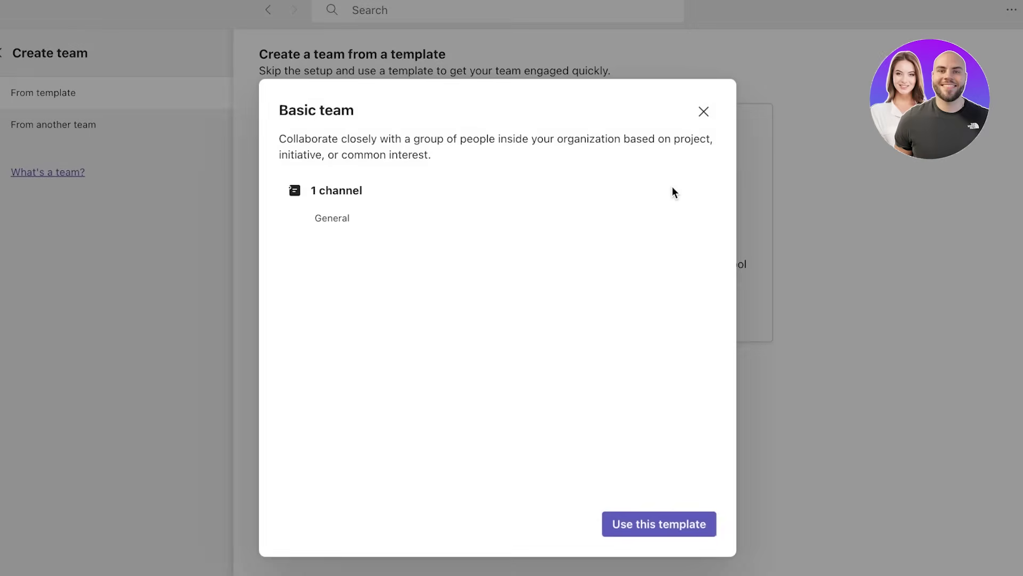
{"action": "left_click", "coordinate": [606, 524]}
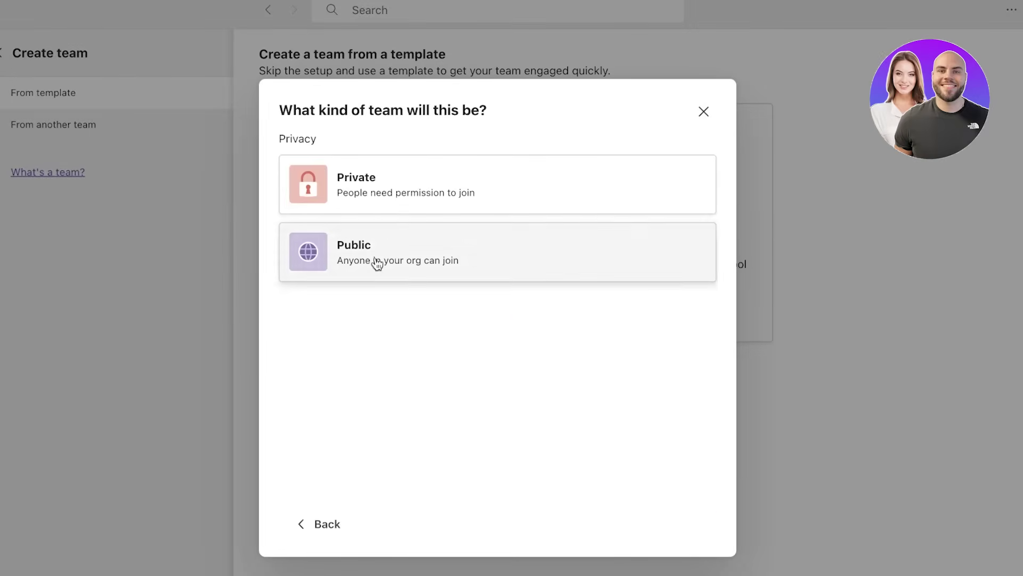
{"action": "left_click", "coordinate": [327, 525]}
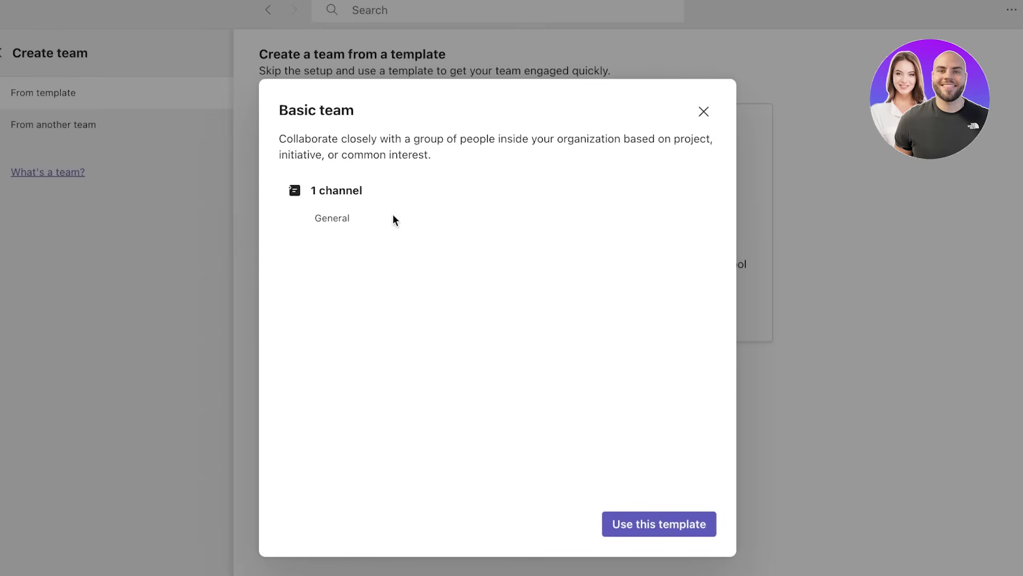
{"action": "left_click", "coordinate": [659, 529]}
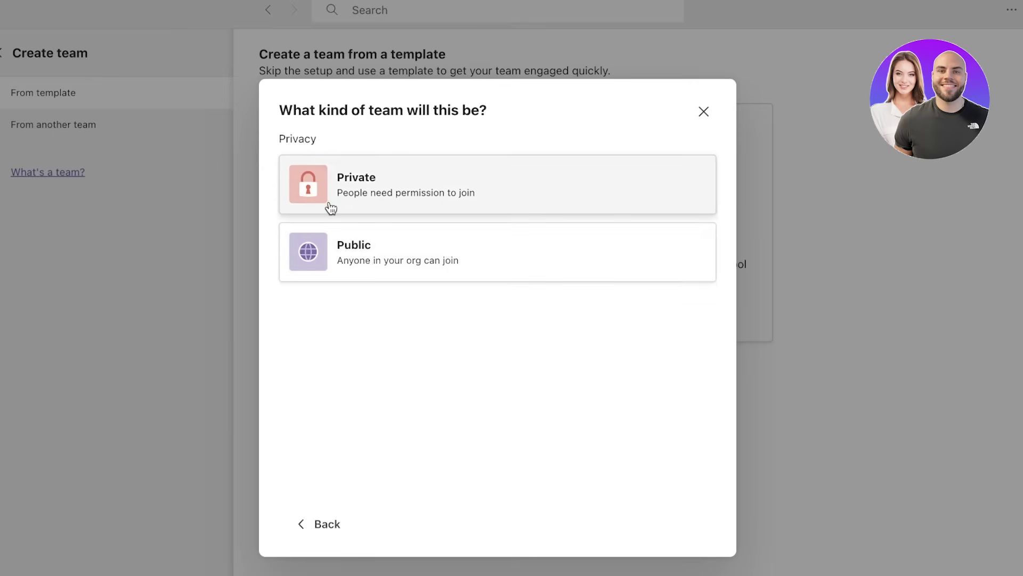
- Create a private team named 'Durden' with the description 'Marketing'
{"action": "left_click", "coordinate": [462, 196]}
{"action": "left_click", "coordinate": [465, 157]}
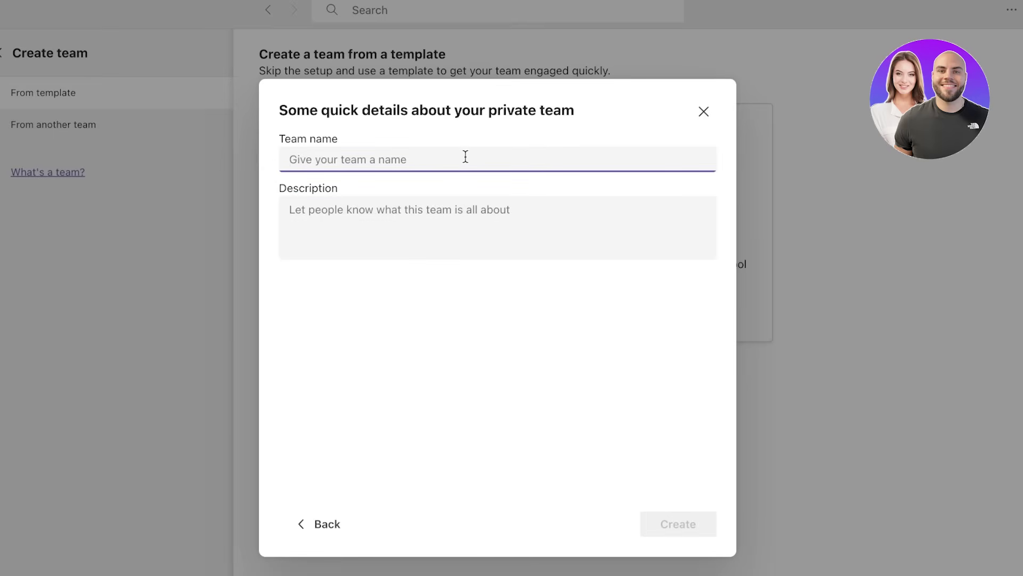
{"action": "type", "text": "Durden"}
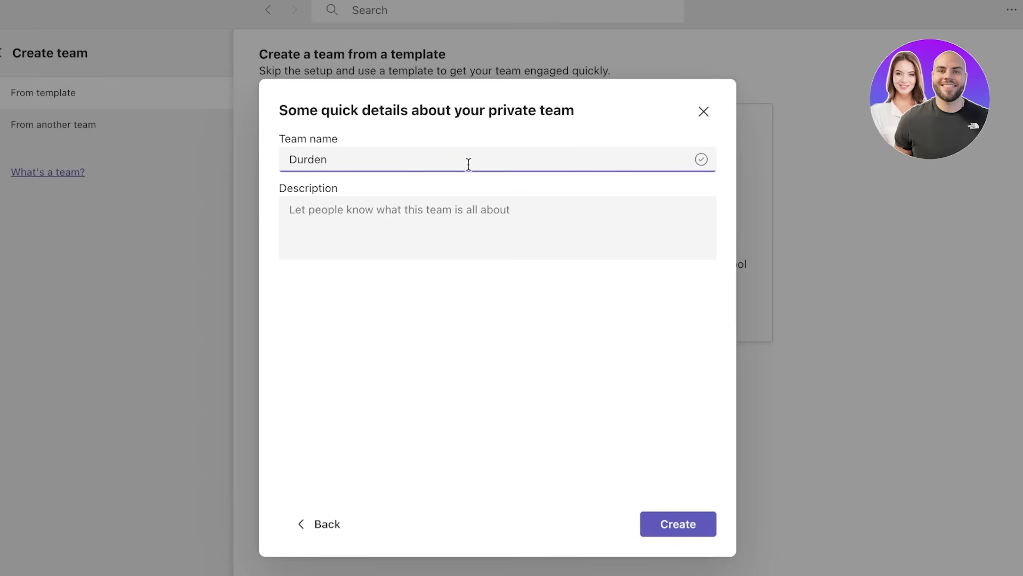
{"action": "left_click", "coordinate": [468, 200]}
{"action": "type", "text": "A"}
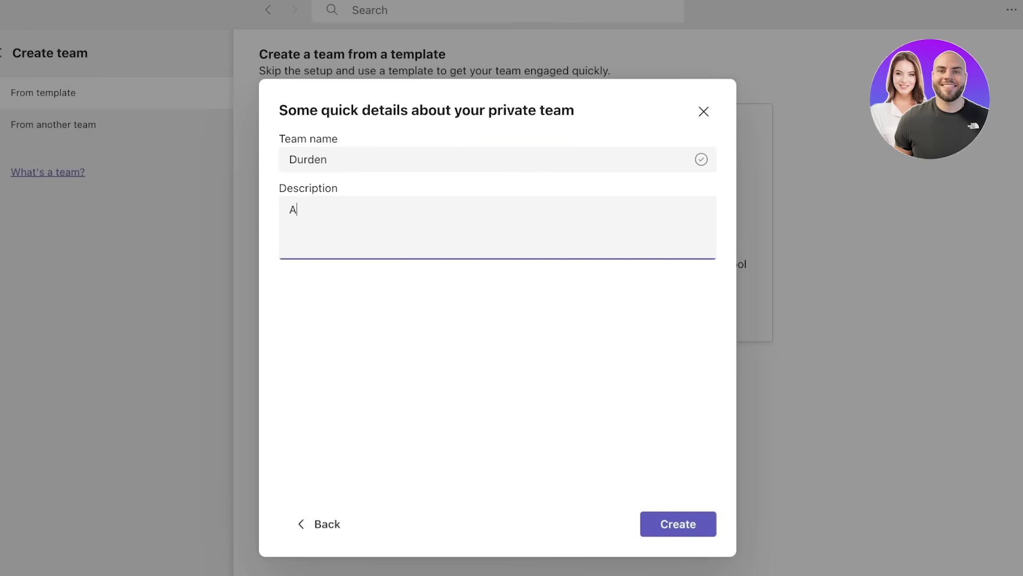
{"action": "key", "text": "BackSpace"}
{"action": "type", "text": "A"}
{"action": "key", "text": "BackSpace"}
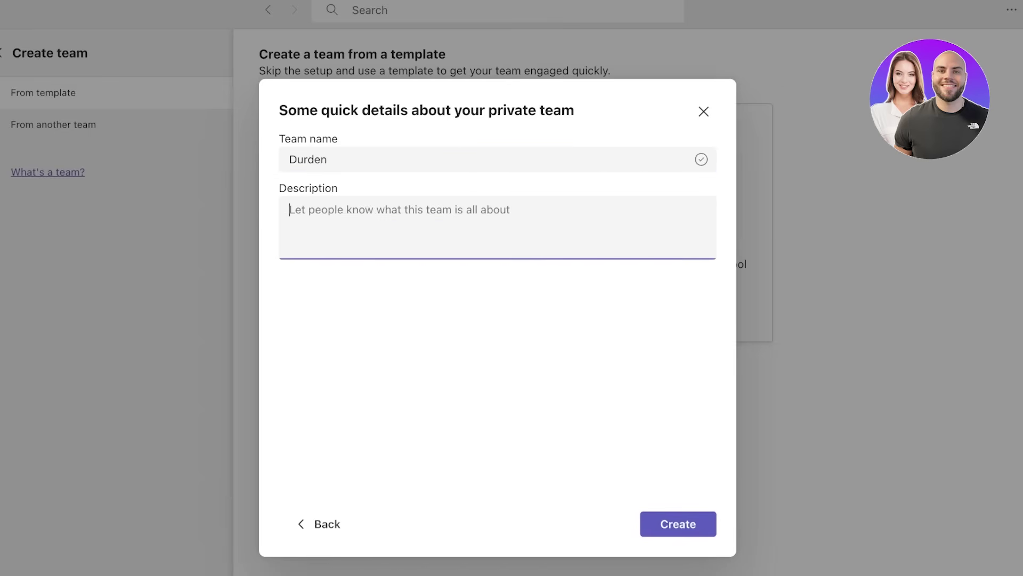
{"action": "type", "text": "Marketing Initiative"}
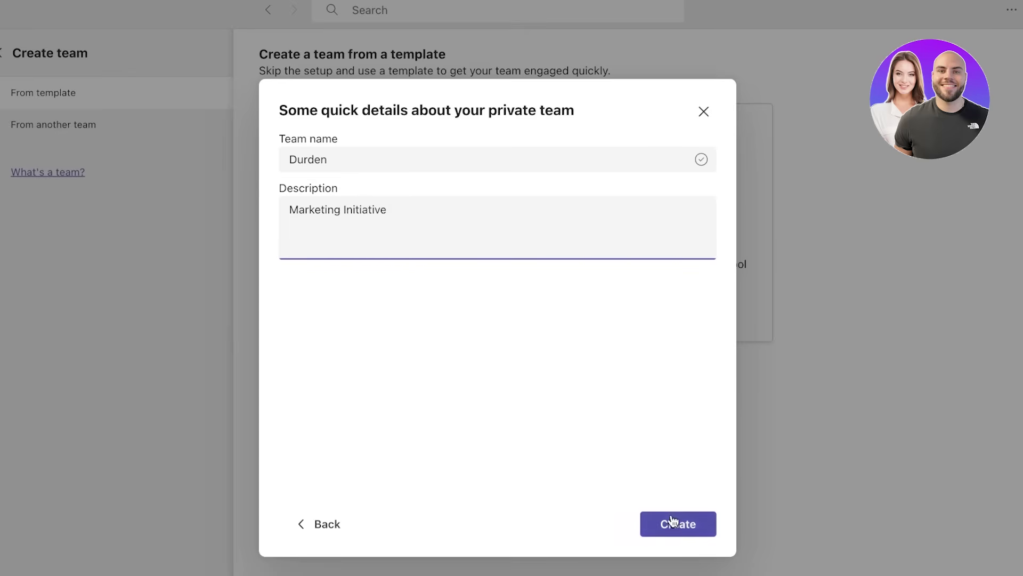
{"action": "left_click", "coordinate": [672, 516]}
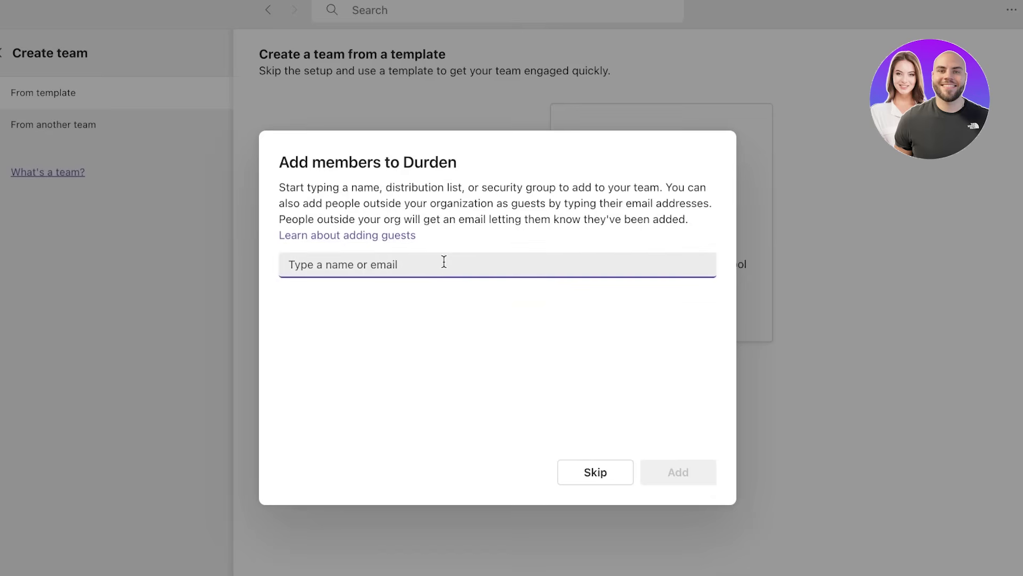
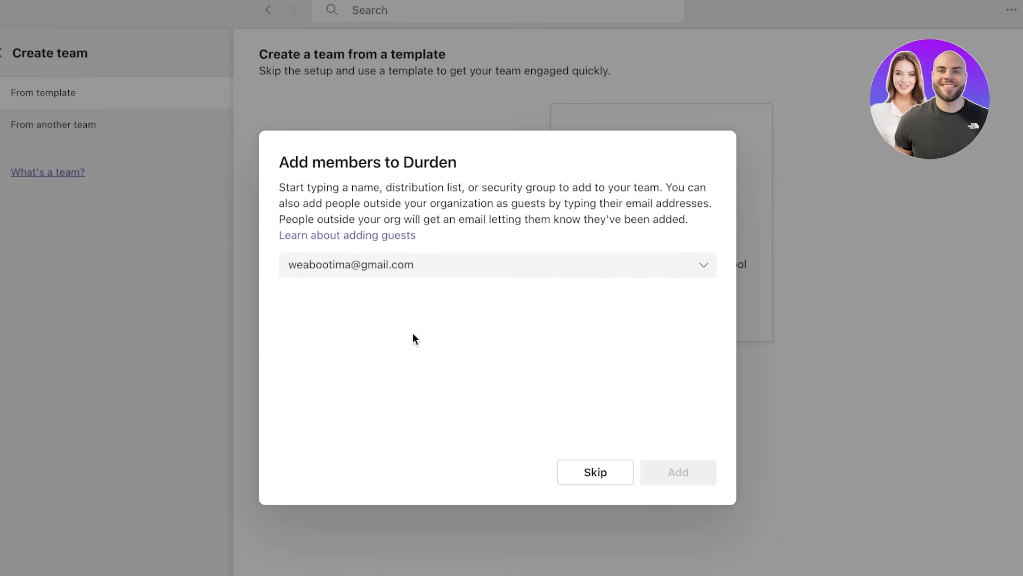
- Invite a guest to Durden by their Gmail address, then dismiss the failed-invite error
{"action": "left_click", "coordinate": [454, 303]}
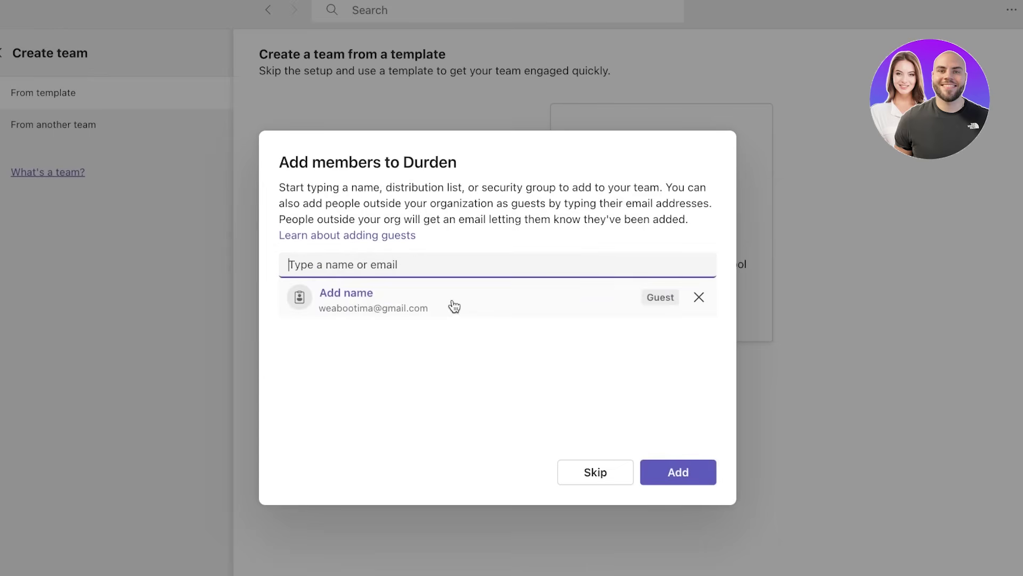
{"action": "left_click", "coordinate": [673, 473]}
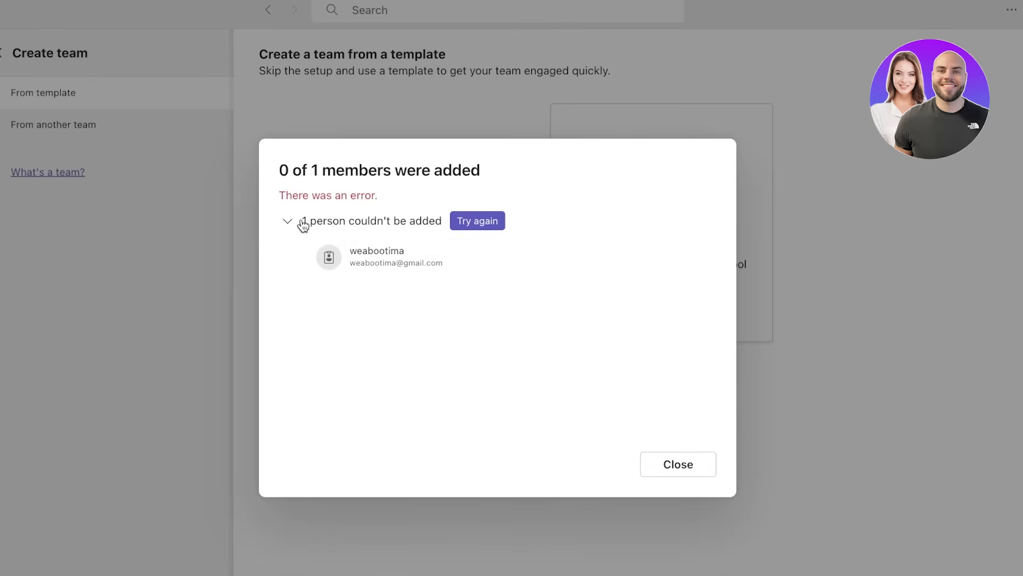
{"action": "left_click", "coordinate": [658, 469]}
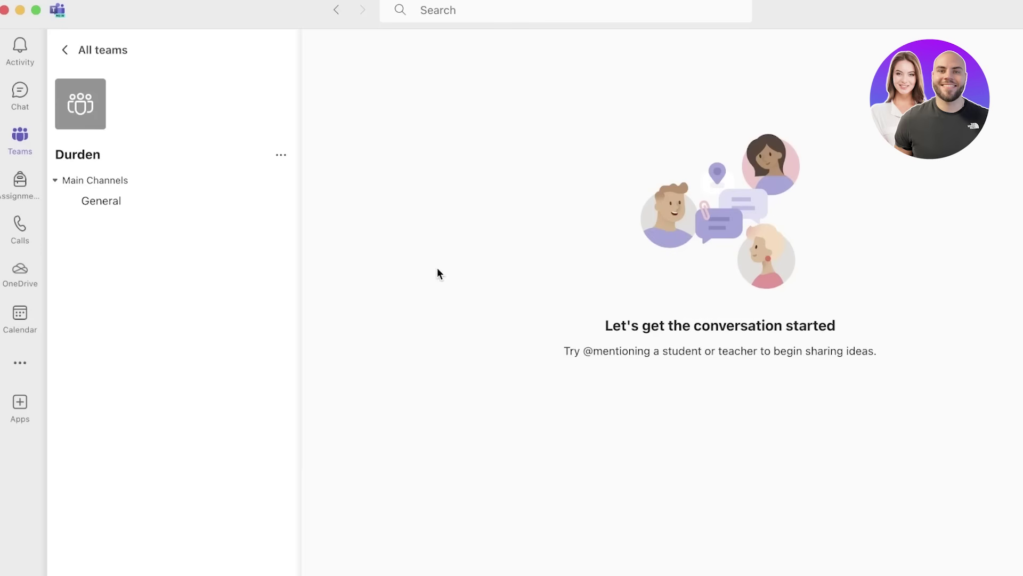
- Open Manage channel for Durden's General channel
{"action": "left_click", "coordinate": [96, 202]}
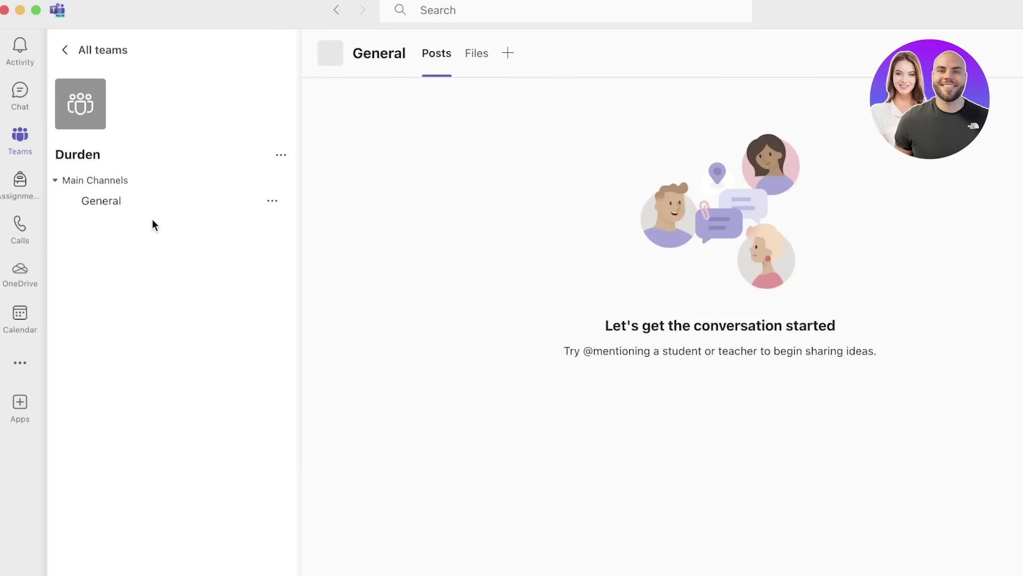
{"action": "left_click", "coordinate": [273, 201]}
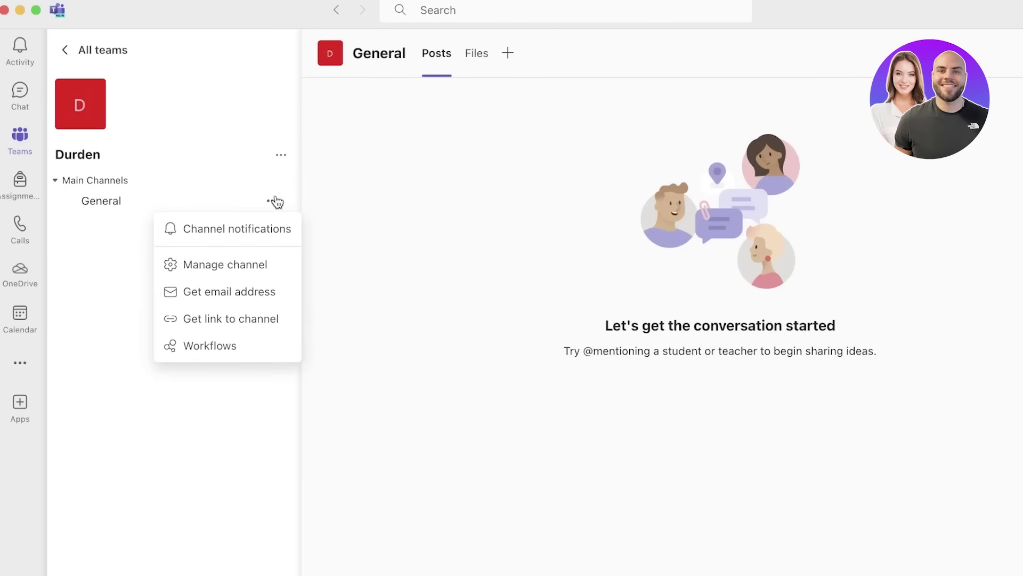
{"action": "left_click", "coordinate": [250, 267]}
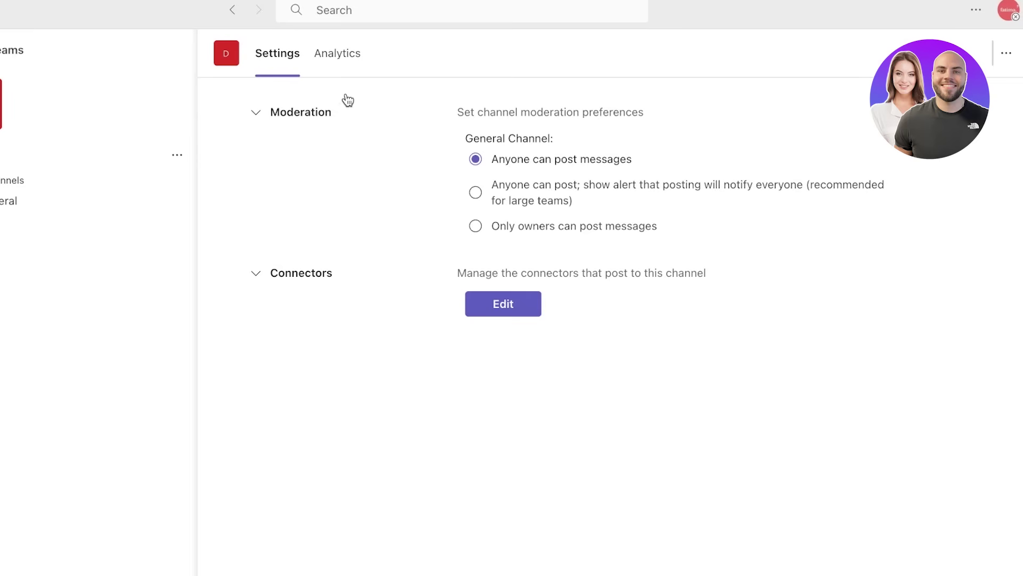
- Set General channel moderation to 'Only owners can post messages'
{"action": "left_click", "coordinate": [517, 190]}
{"action": "left_click", "coordinate": [524, 163]}
{"action": "left_click", "coordinate": [513, 206]}
{"action": "left_click", "coordinate": [605, 232]}
- Check the channel's Connectors, then look through its Analytics, which show no data
{"action": "left_click", "coordinate": [507, 303]}
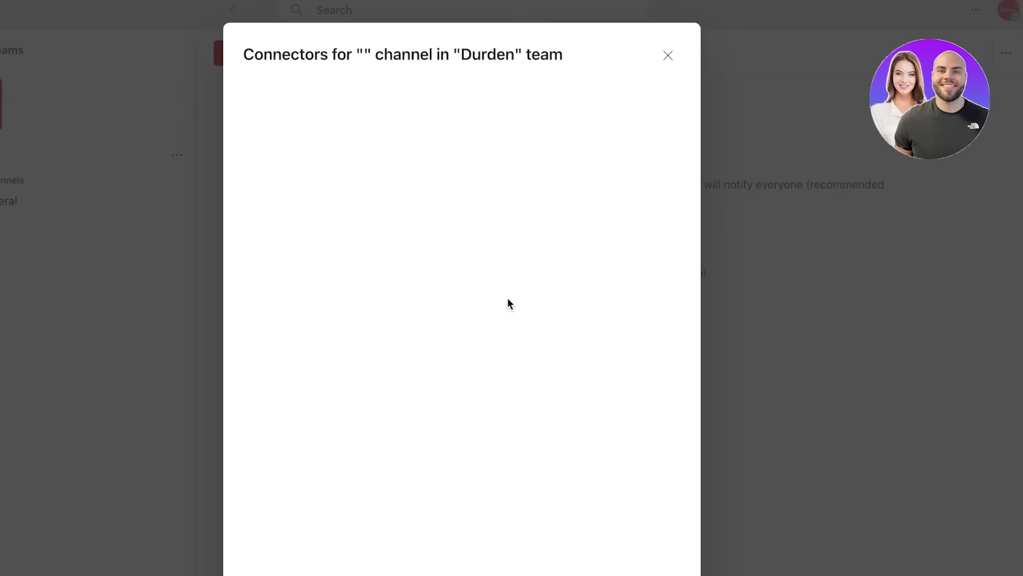
{"action": "left_click", "coordinate": [670, 56]}
{"action": "left_click", "coordinate": [337, 56]}
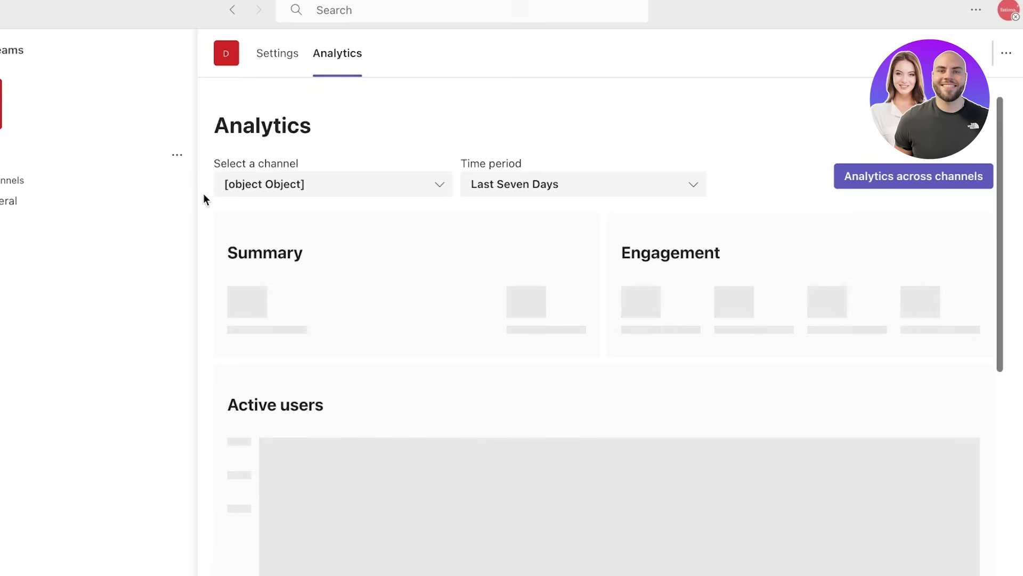
{"action": "scroll", "coordinate": [298, 117], "scroll_direction": "down", "scroll_amount": 3}
{"action": "scroll", "coordinate": [353, 153], "scroll_direction": "down", "scroll_amount": 5}
{"action": "scroll", "coordinate": [355, 154], "scroll_direction": "up", "scroll_amount": 10}
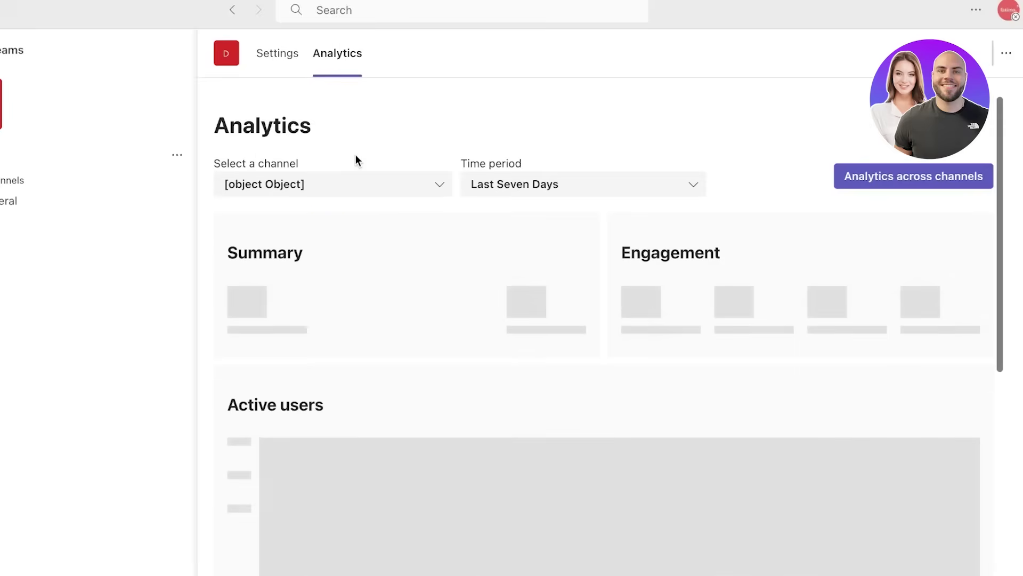
{"action": "scroll", "coordinate": [352, 166], "scroll_direction": "down", "scroll_amount": 5}
{"action": "scroll", "coordinate": [353, 166], "scroll_direction": "up", "scroll_amount": 5}
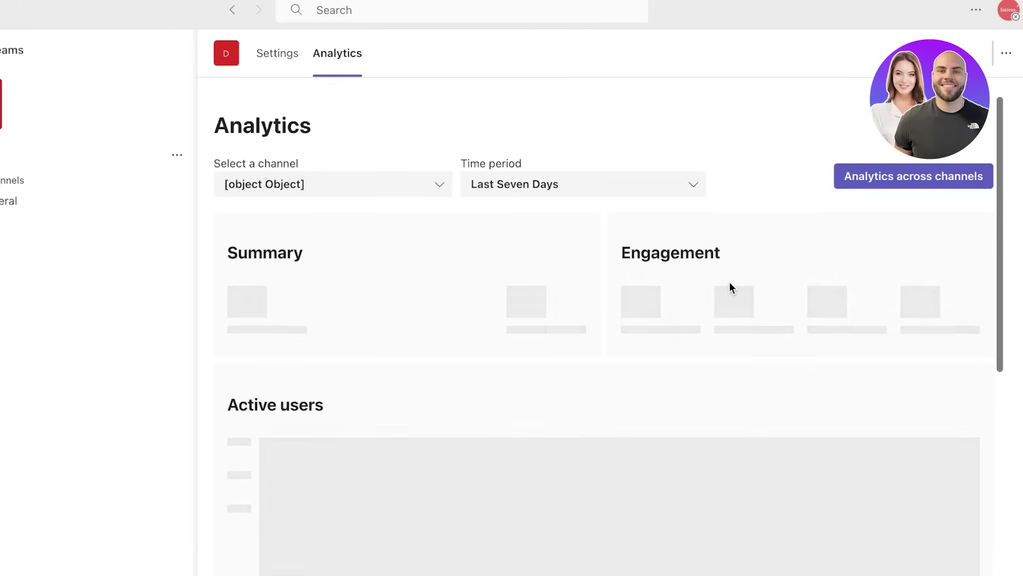
{"action": "scroll", "coordinate": [729, 281], "scroll_direction": "down", "scroll_amount": 5}
{"action": "scroll", "coordinate": [729, 281], "scroll_direction": "up", "scroll_amount": 5}
{"action": "scroll", "coordinate": [331, 237], "scroll_direction": "down", "scroll_amount": 1}
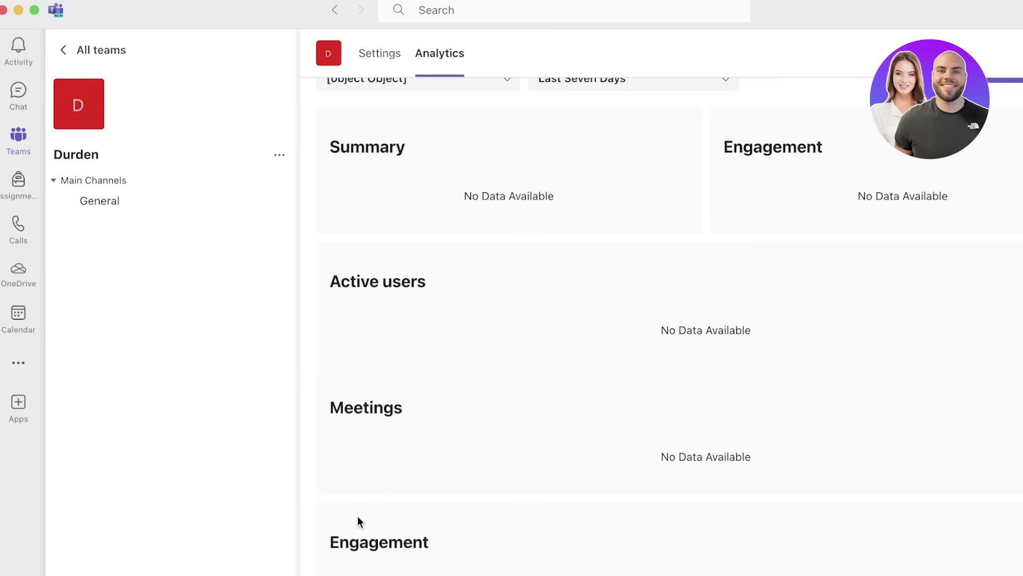
{"action": "scroll", "coordinate": [356, 509], "scroll_direction": "up", "scroll_amount": 3}
- Browse the General channel's options and close the channel e-mail address window
{"action": "left_click", "coordinate": [127, 205]}
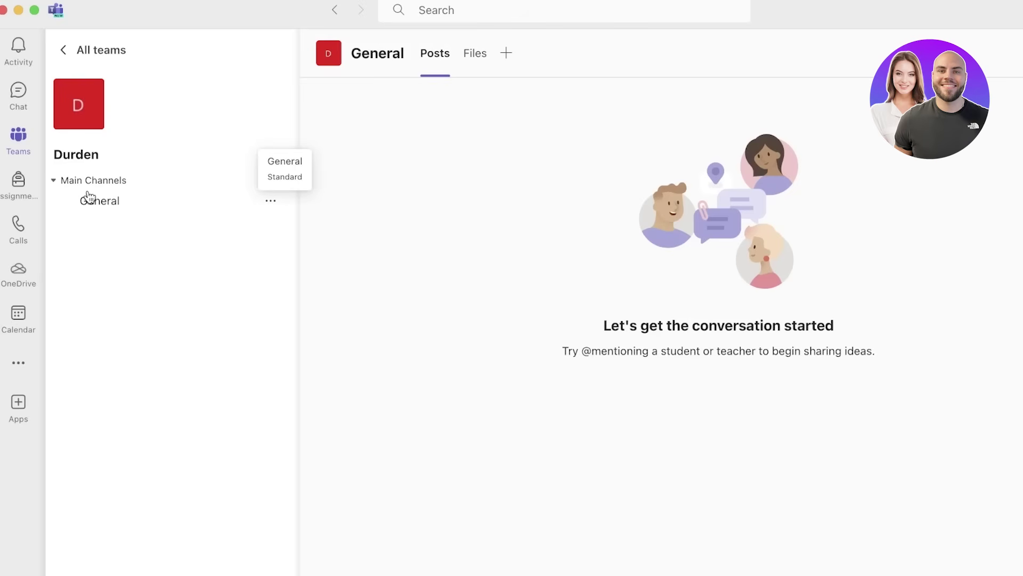
{"action": "left_click", "coordinate": [271, 202]}
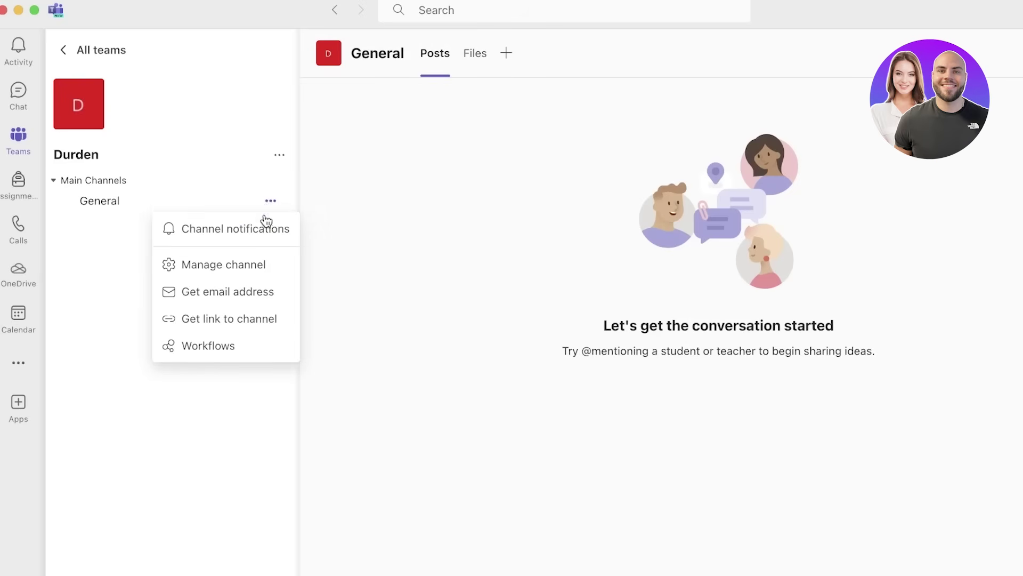
{"action": "left_click", "coordinate": [234, 292]}
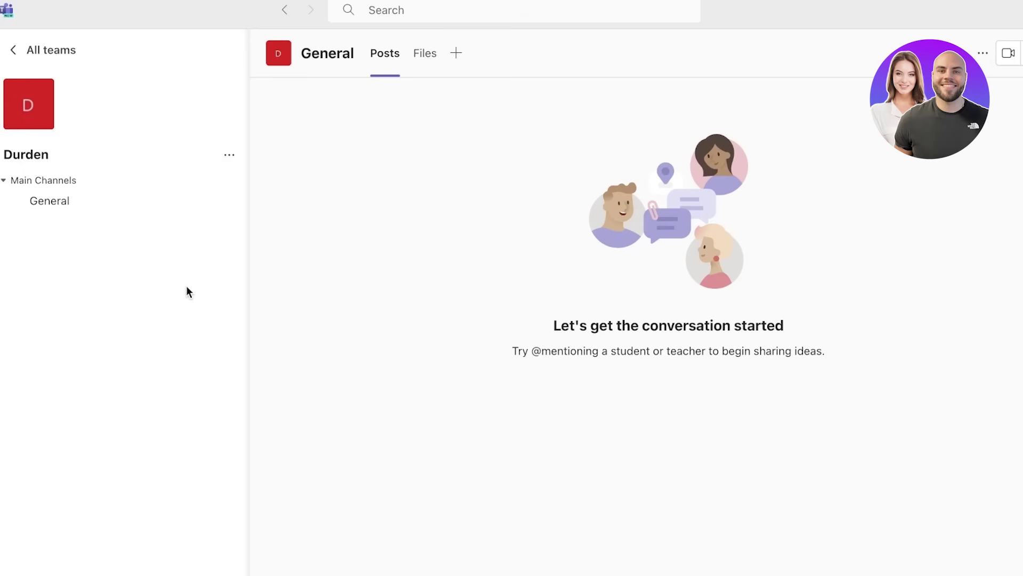
{"action": "left_click", "coordinate": [221, 201]}
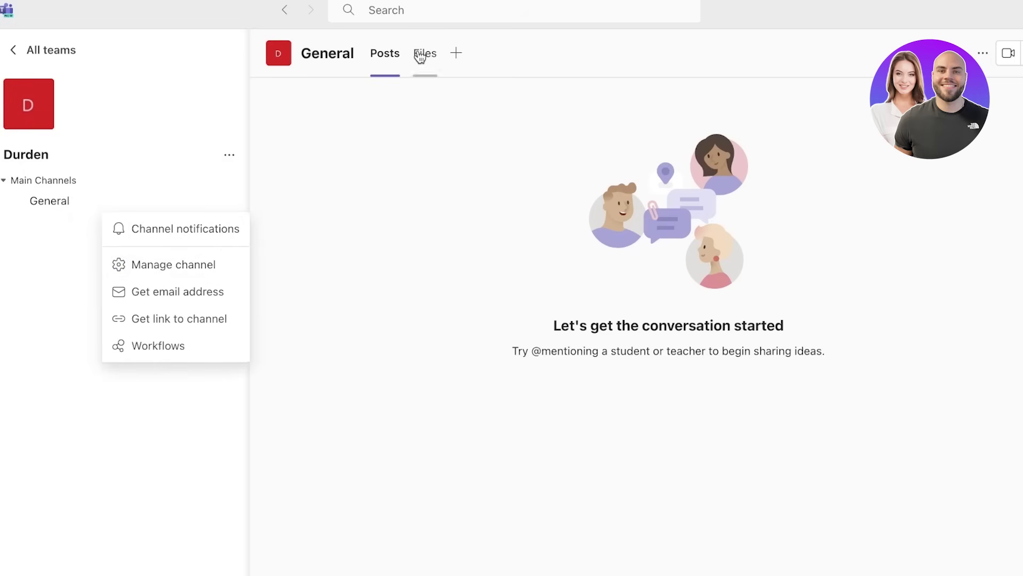
{"action": "key", "text": "Escape"}
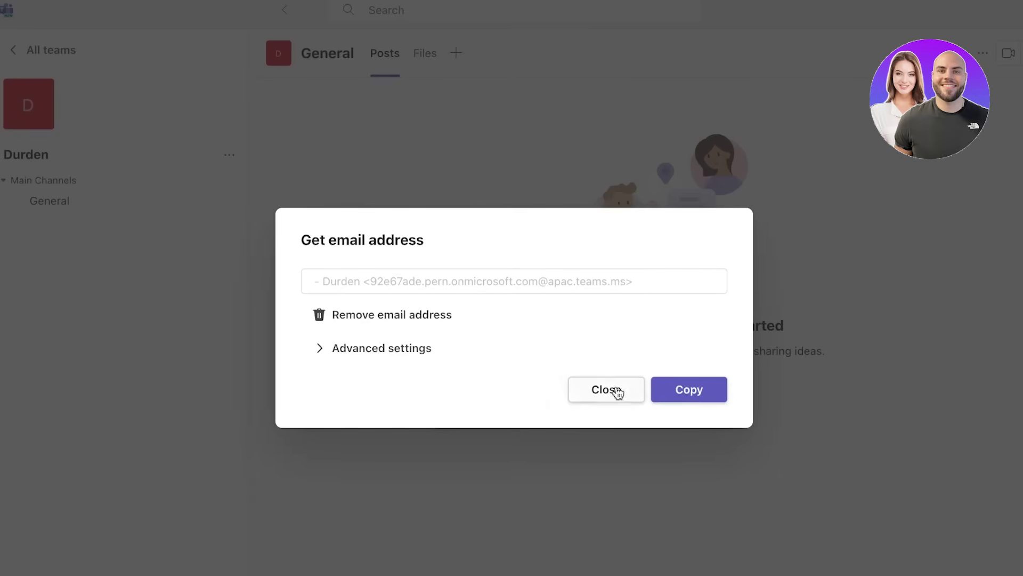
{"action": "left_click", "coordinate": [612, 392]}
- Post 'Lets develop a marketing Plan for Durden' with body '-Engage More Customers' to General
{"action": "left_click", "coordinate": [416, 529]}
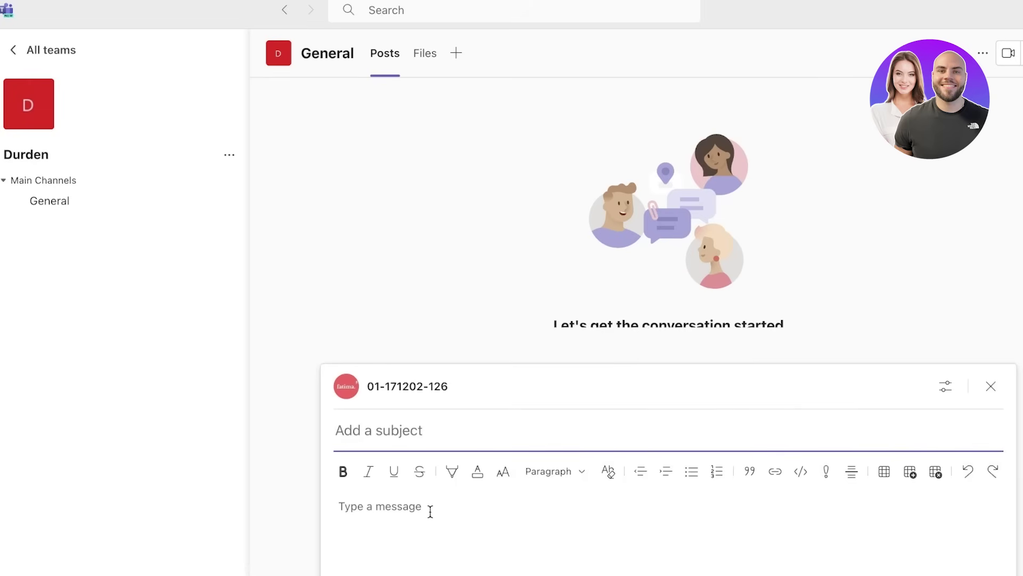
{"action": "type", "text": "Ler"}
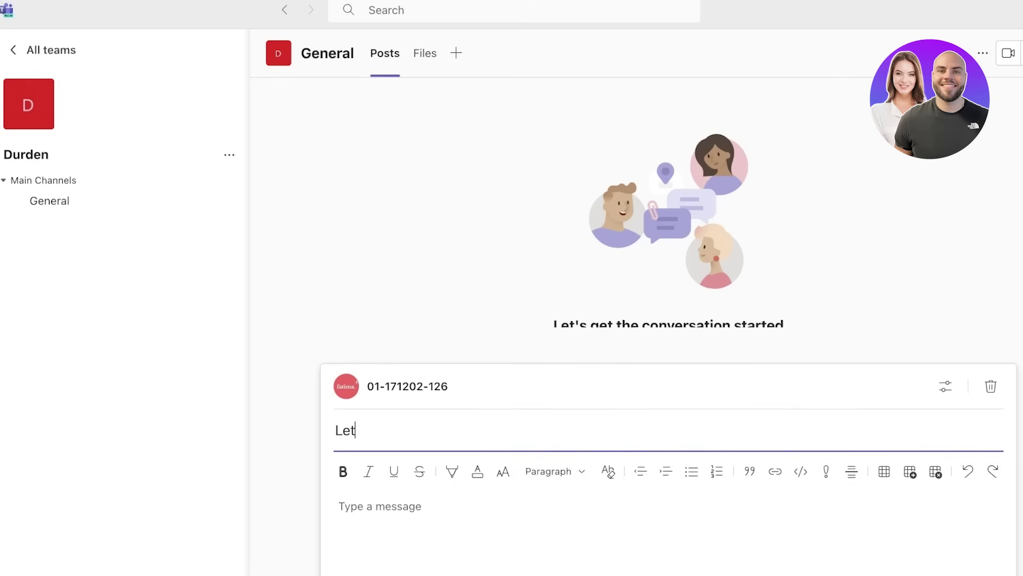
{"action": "type", "text": "s develop a marketing P"}
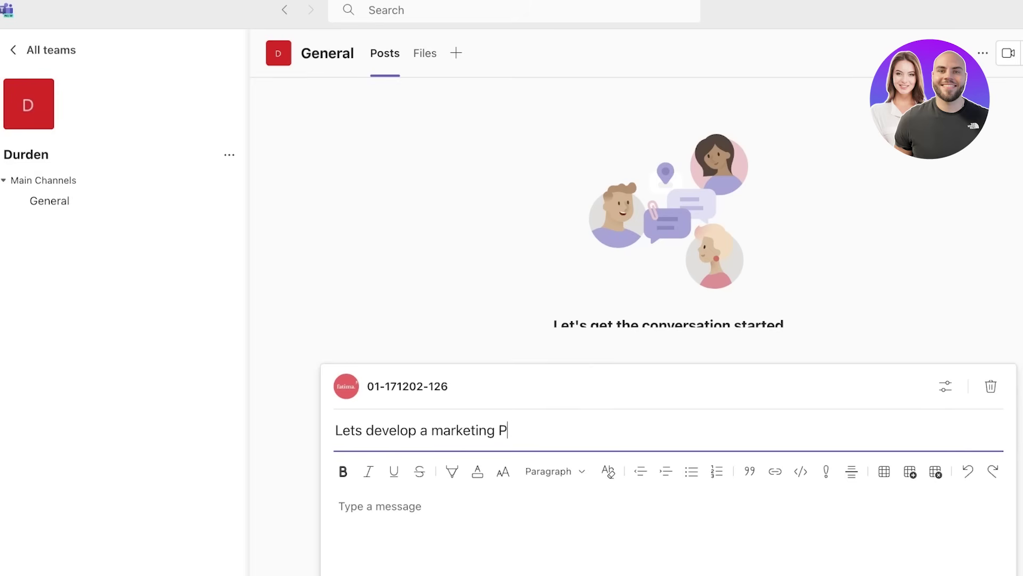
{"action": "type", "text": "lan for Durden"}
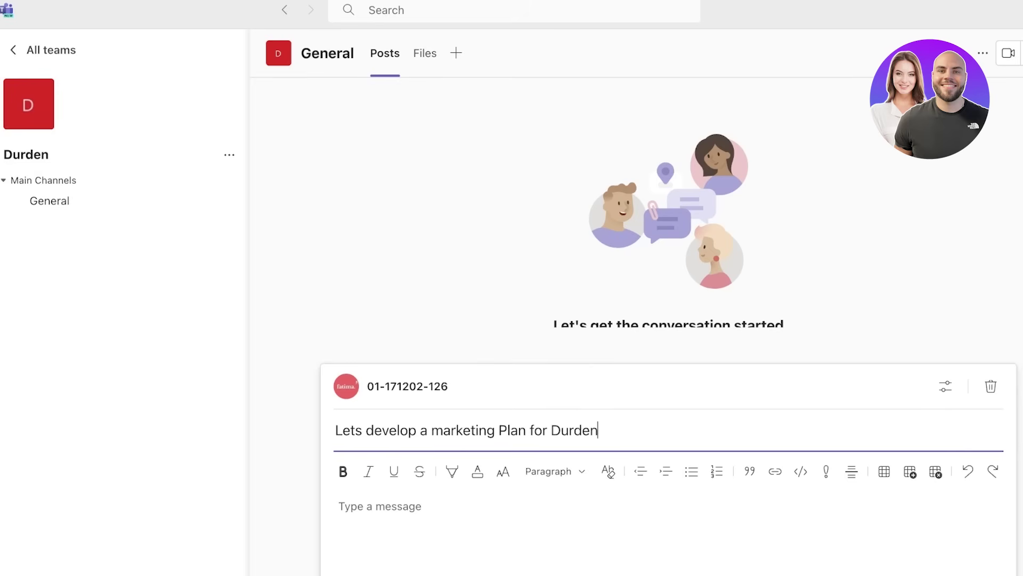
{"action": "left_click", "coordinate": [526, 521]}
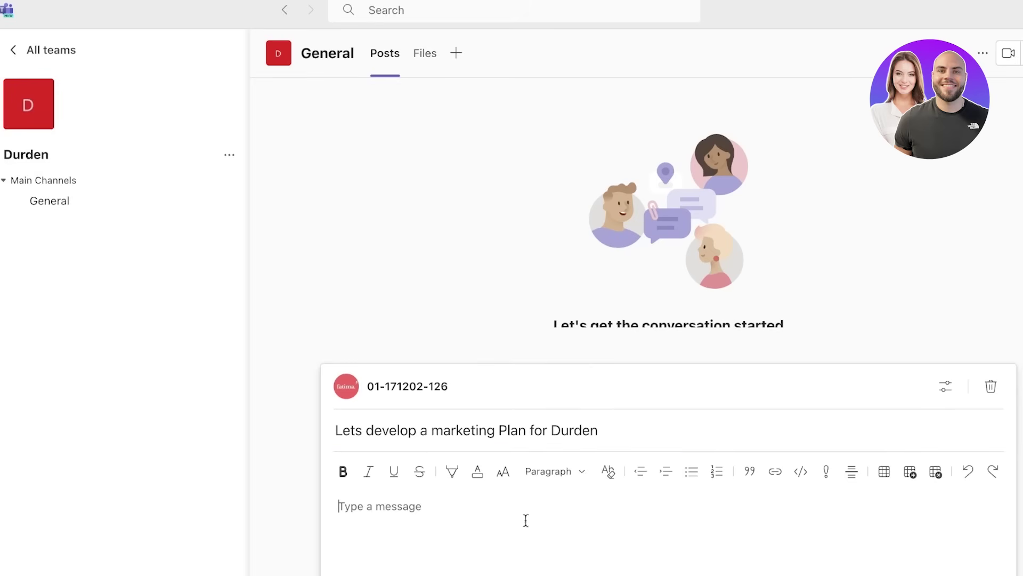
{"action": "left_click", "coordinate": [884, 471]}
{"action": "left_click", "coordinate": [322, 540]}
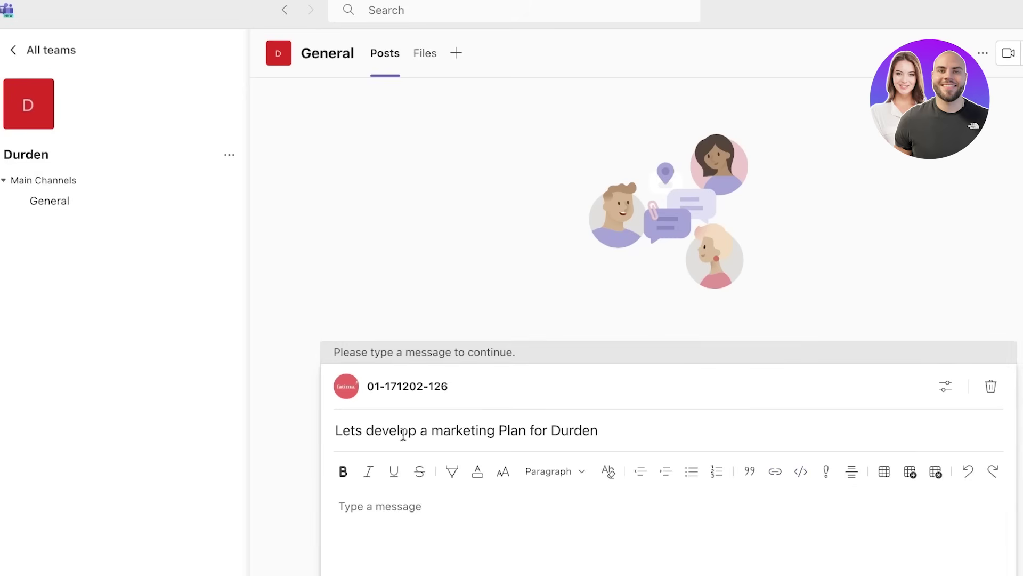
{"action": "left_click", "coordinate": [370, 539]}
{"action": "type", "text": "-"}
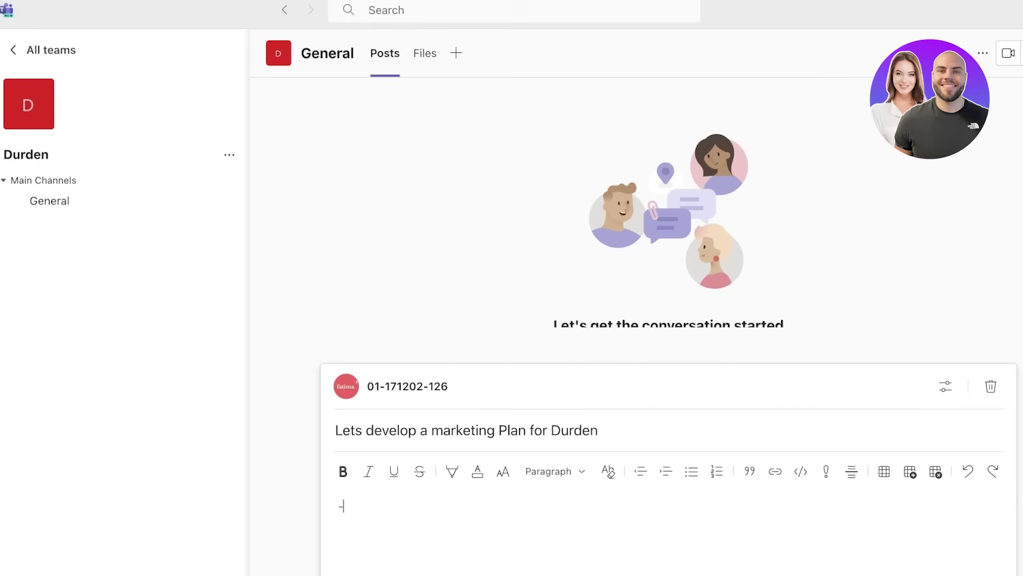
{"action": "type", "text": "Engage More"}
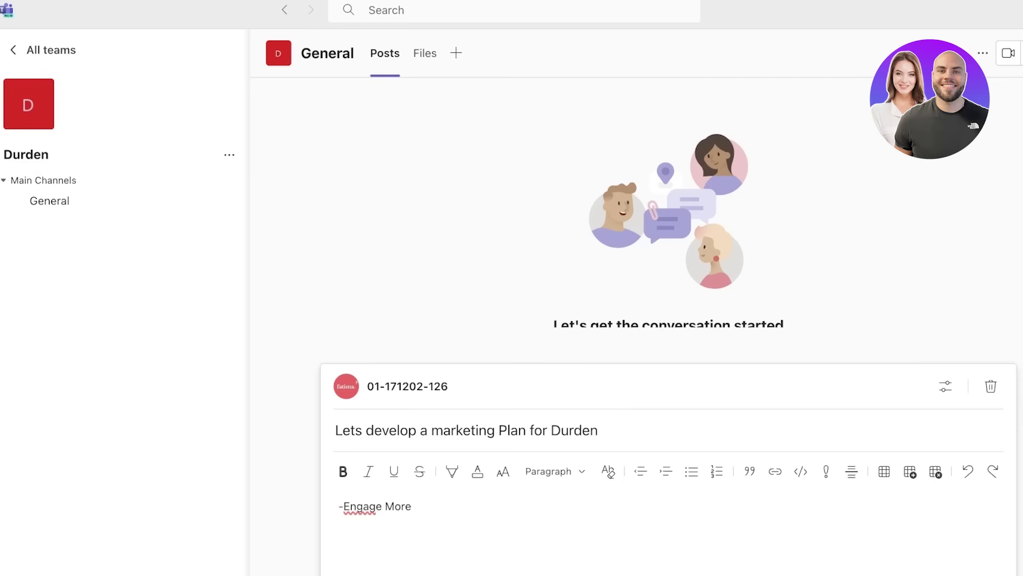
{"action": "type", "text": " Customers"}
{"action": "left_click", "coordinate": [337, 507]}
{"action": "key", "text": "ctrl+Return"}
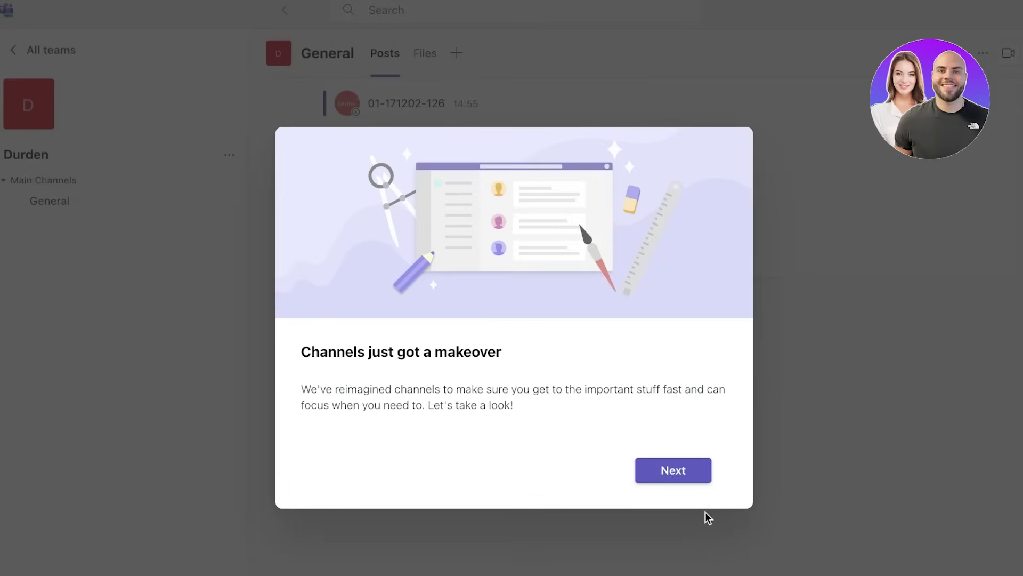
- Dismiss the channels-makeover and new-window tips, then show More actions for the marketing-plan post
{"action": "left_click", "coordinate": [673, 470]}
{"action": "left_click_drag", "start_coordinate": [379, 170], "coordinate": [663, 313]}
{"action": "left_click", "coordinate": [662, 313]}
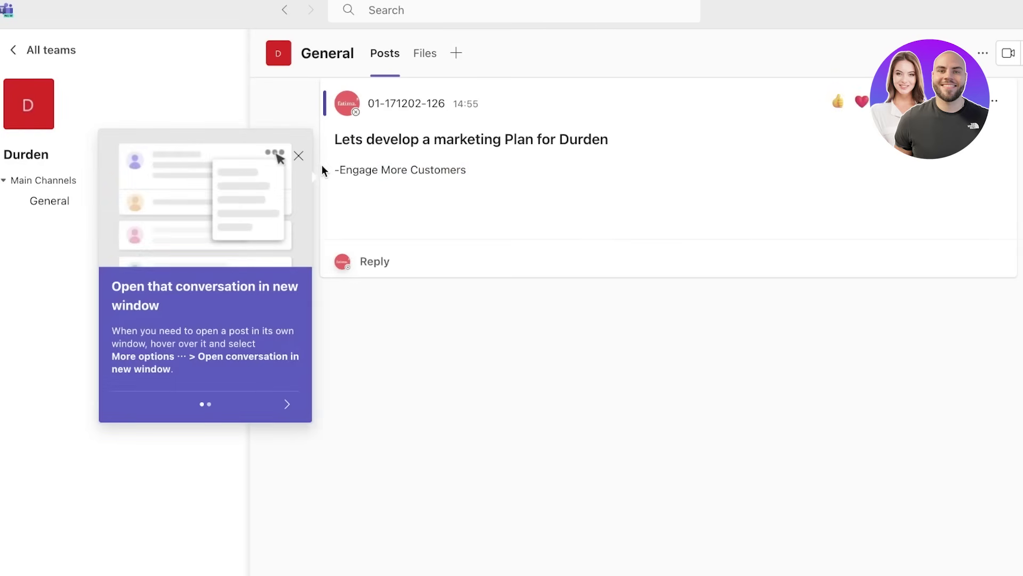
{"action": "left_click", "coordinate": [299, 155]}
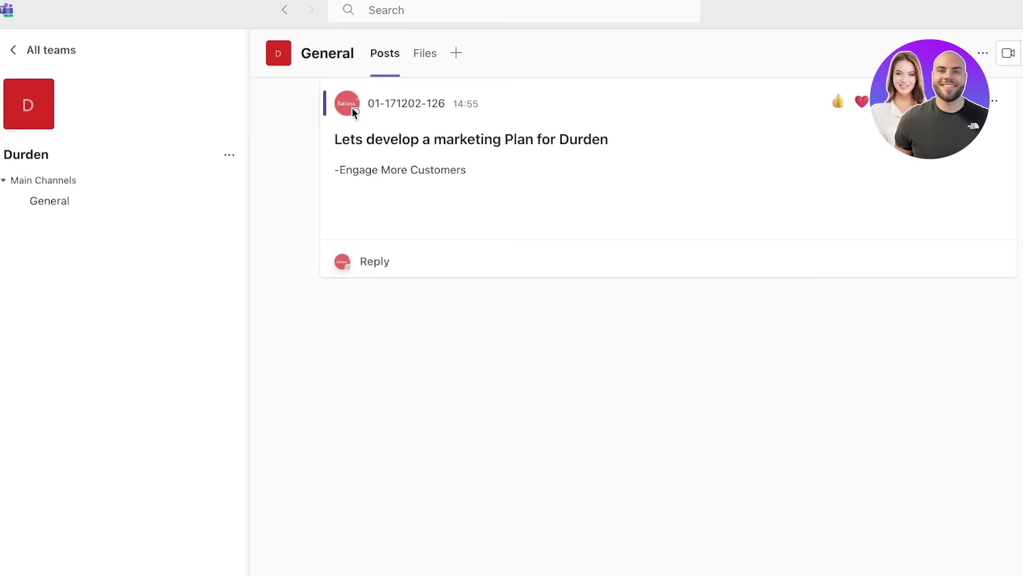
{"action": "left_click", "coordinate": [995, 103]}
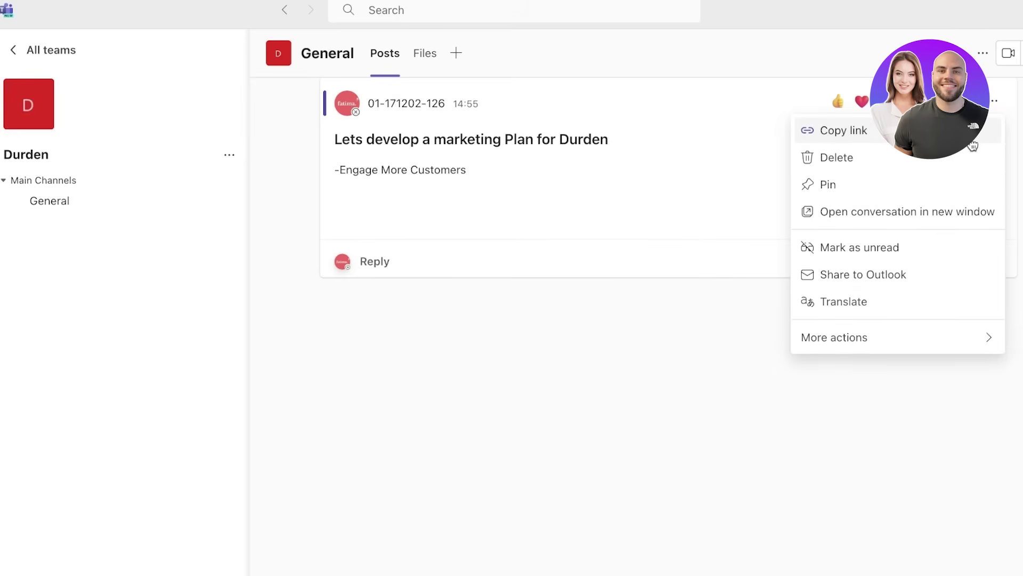
{"action": "mouse_move", "coordinate": [917, 336]}
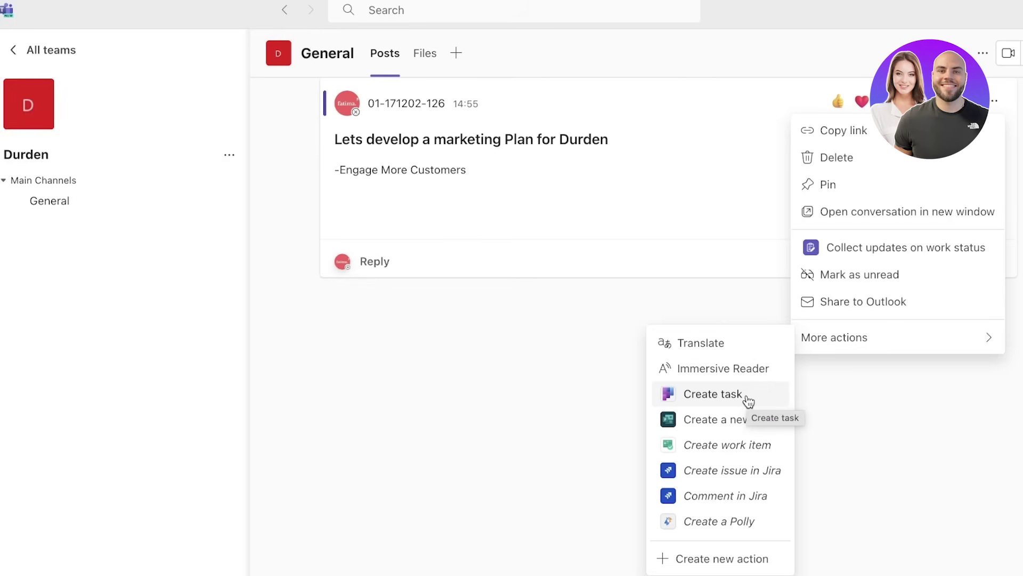
- Turn the marketing plan post into a task due Wednesday, December 27, 2023
{"action": "left_click", "coordinate": [713, 395]}
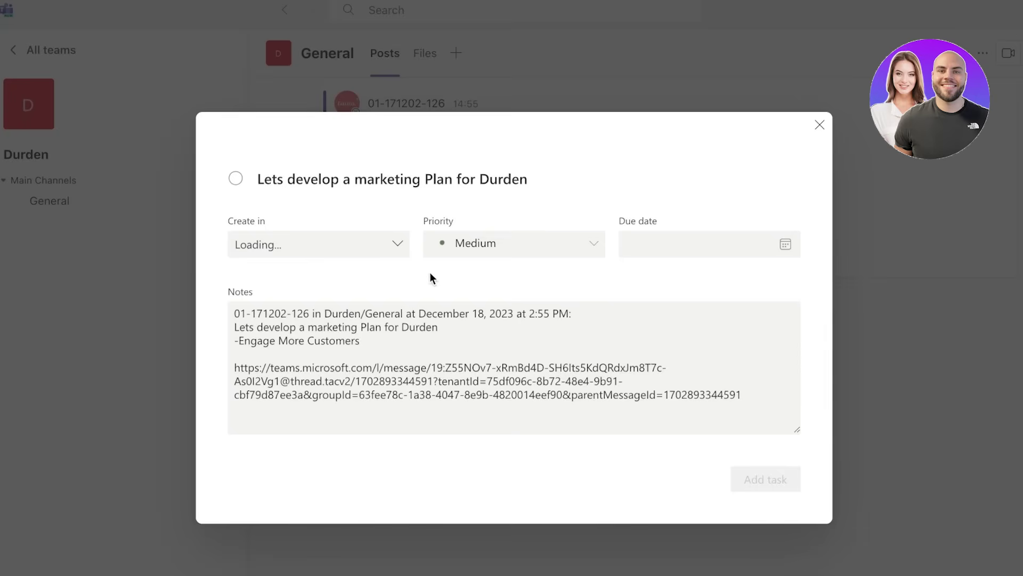
{"action": "left_click", "coordinate": [463, 246]}
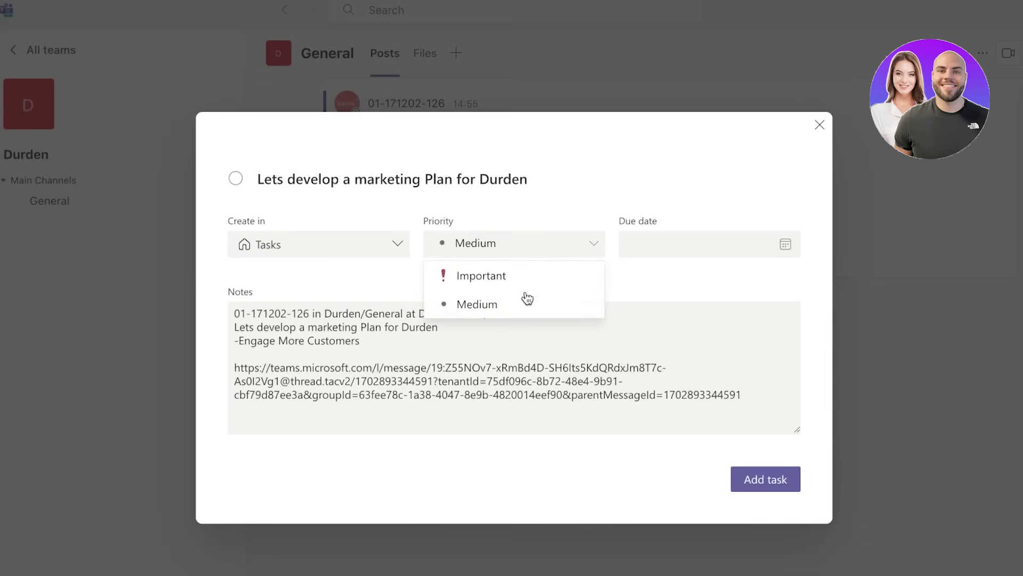
{"action": "left_click", "coordinate": [269, 245]}
{"action": "left_click", "coordinate": [738, 252]}
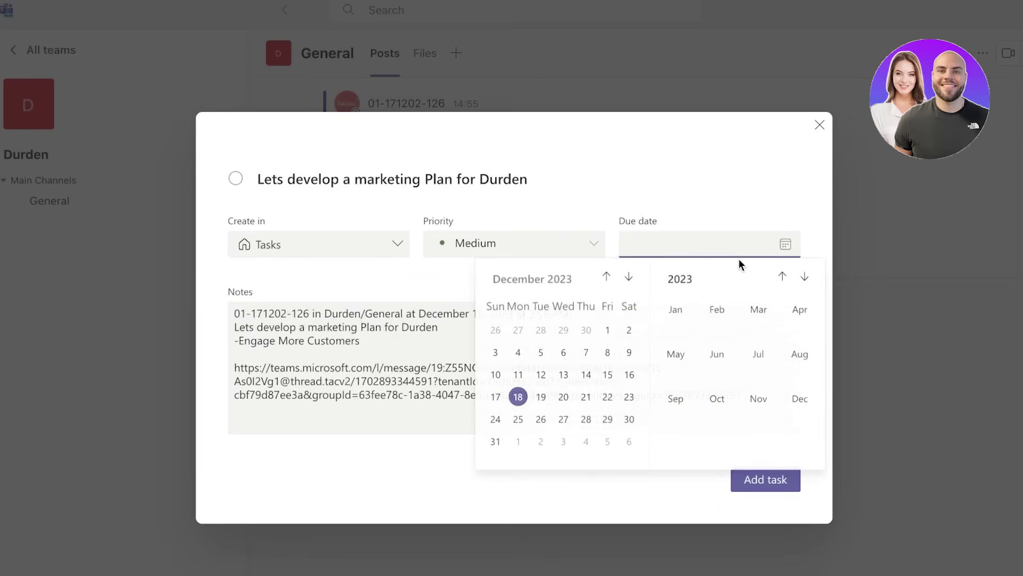
{"action": "left_click", "coordinate": [565, 419]}
{"action": "left_click", "coordinate": [788, 485]}
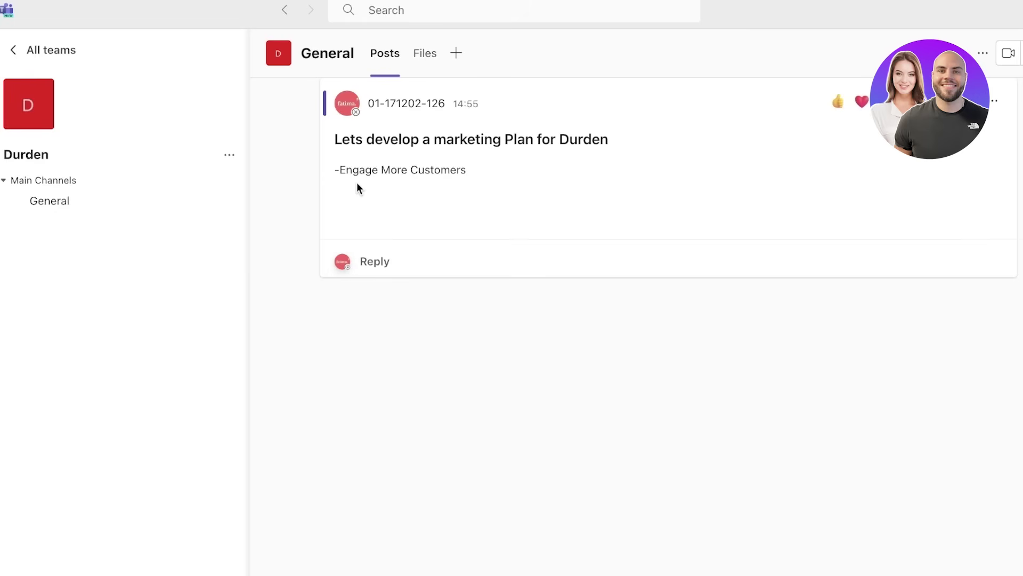
- Open the General channel's Files tab, then look at Tasks by Planner and To Do without adding it
{"action": "left_click", "coordinate": [434, 68]}
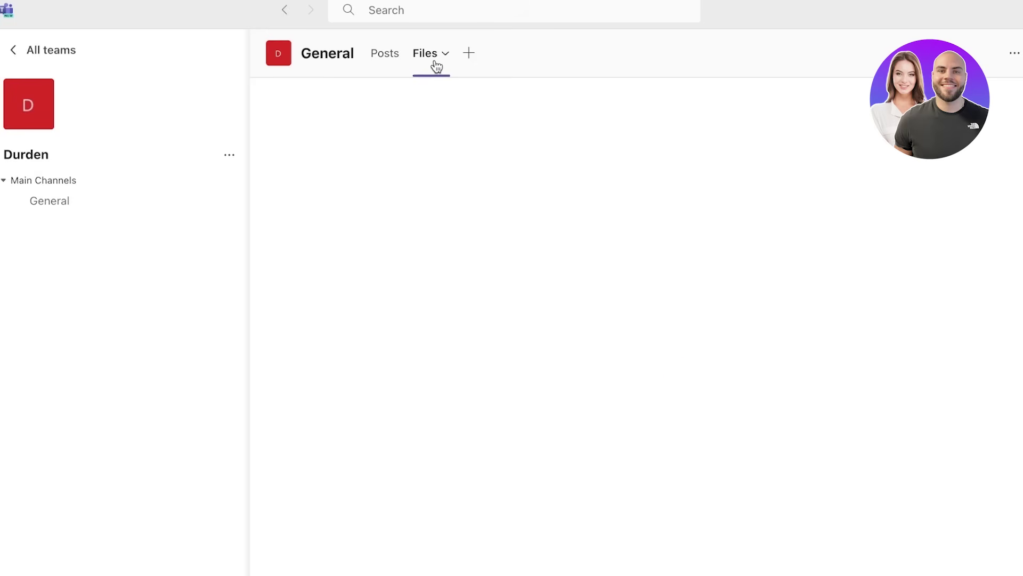
{"action": "left_click", "coordinate": [438, 59]}
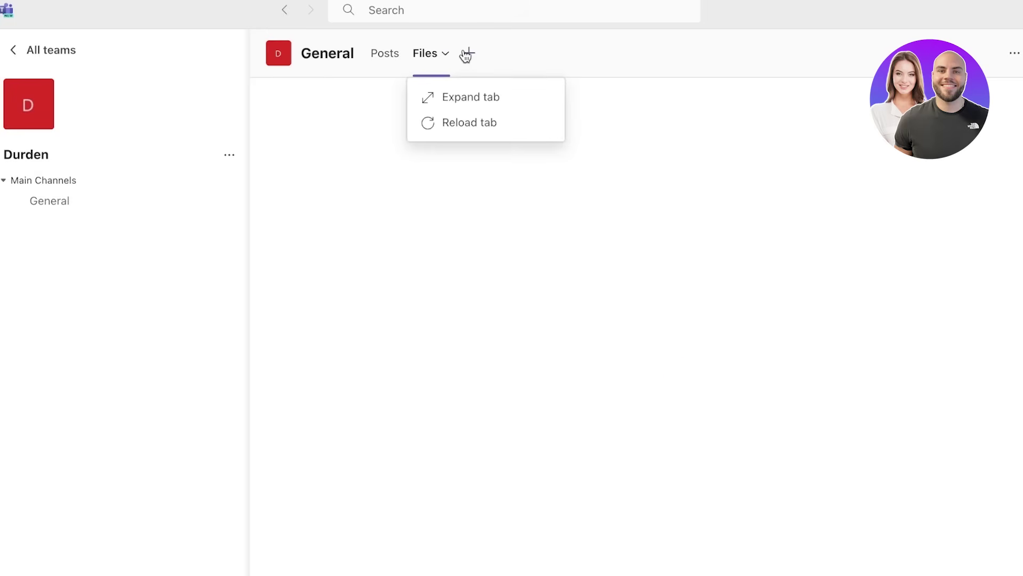
{"action": "left_click", "coordinate": [467, 54]}
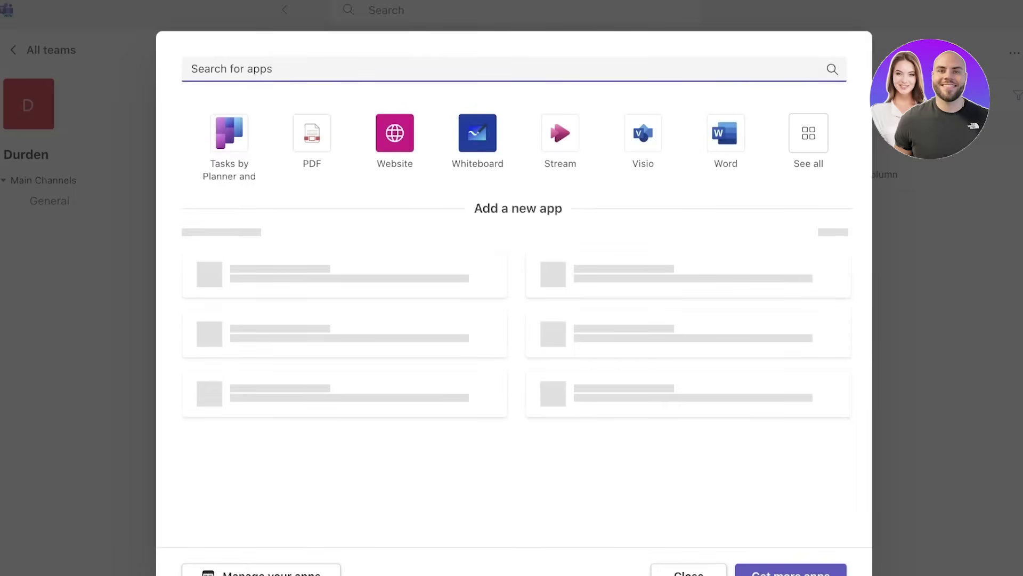
{"action": "key", "text": "Escape"}
{"action": "left_click", "coordinate": [478, 48]}
{"action": "left_click", "coordinate": [250, 139]}
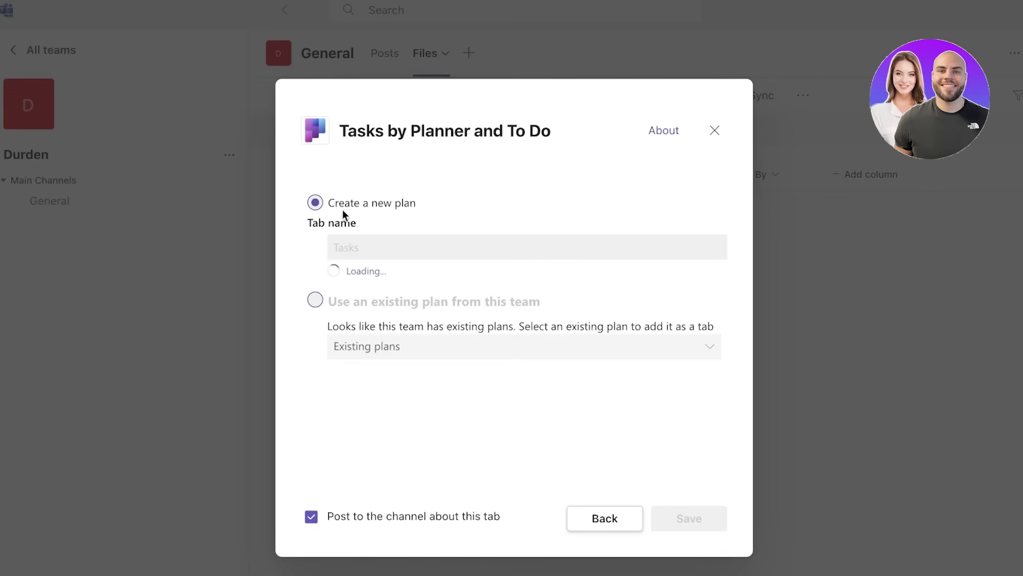
{"action": "left_click", "coordinate": [714, 130]}
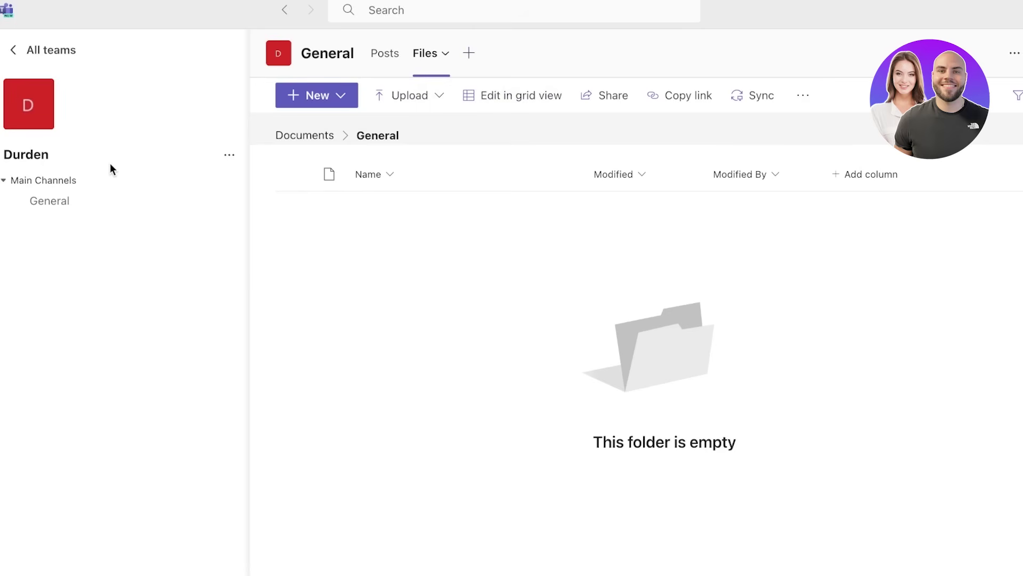
- Start adding a new channel from the Durden team's options menu
{"action": "left_click", "coordinate": [229, 155]}
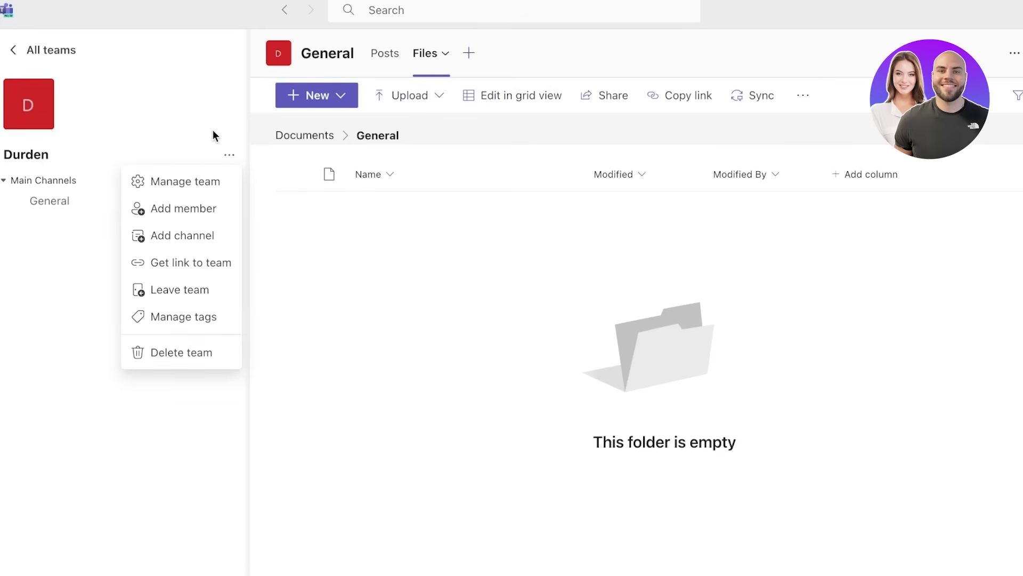
{"action": "left_click", "coordinate": [27, 301]}
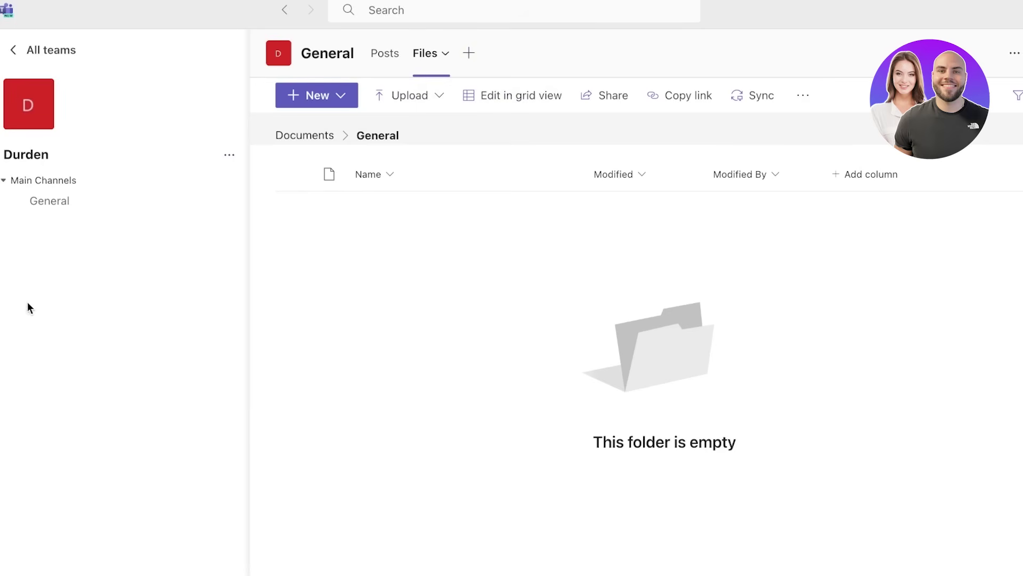
{"action": "left_click", "coordinate": [25, 188]}
{"action": "left_click", "coordinate": [25, 184]}
{"action": "left_click", "coordinate": [229, 155]}
{"action": "left_click", "coordinate": [195, 241]}
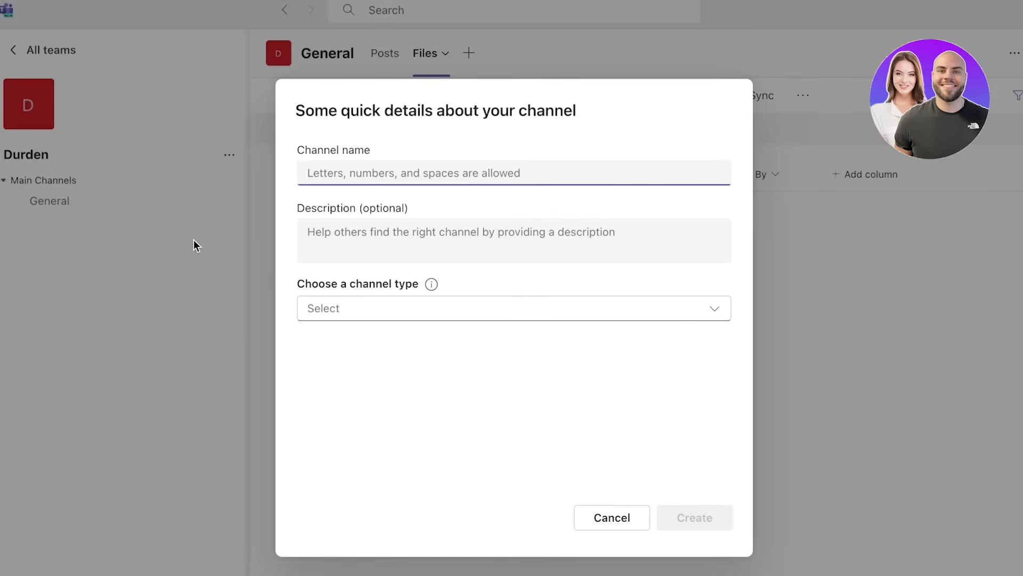
- Name the channel 'Daily Work Updates', make it Standard, and create it
{"action": "type", "text": "Finance"}
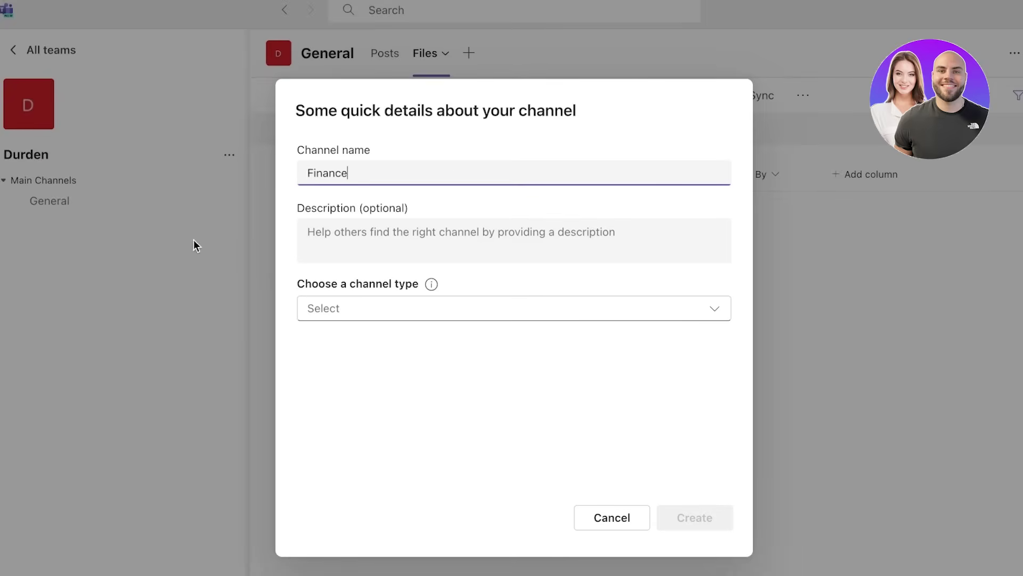
{"action": "left_click", "coordinate": [529, 318]}
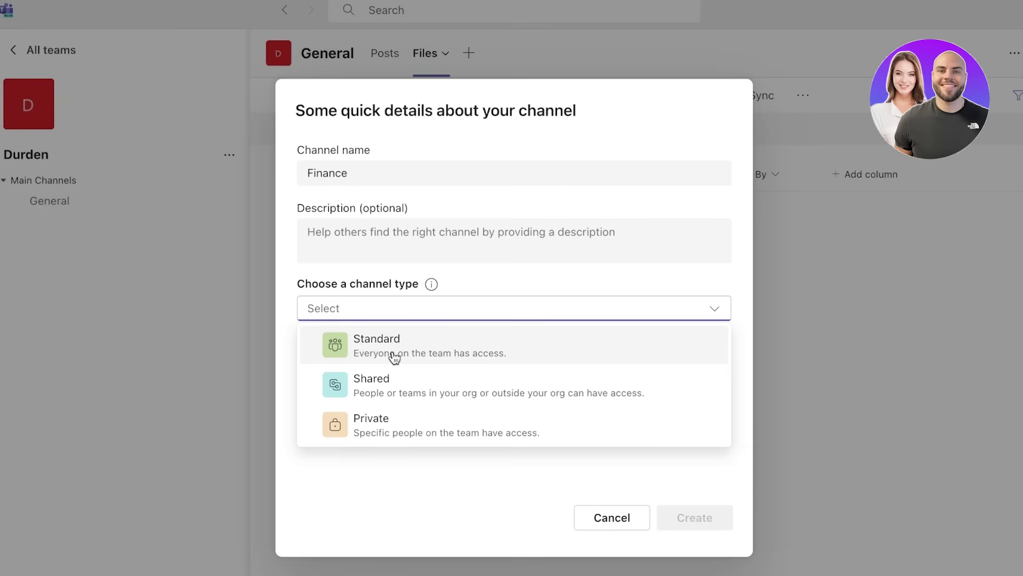
{"action": "left_click", "coordinate": [387, 349]}
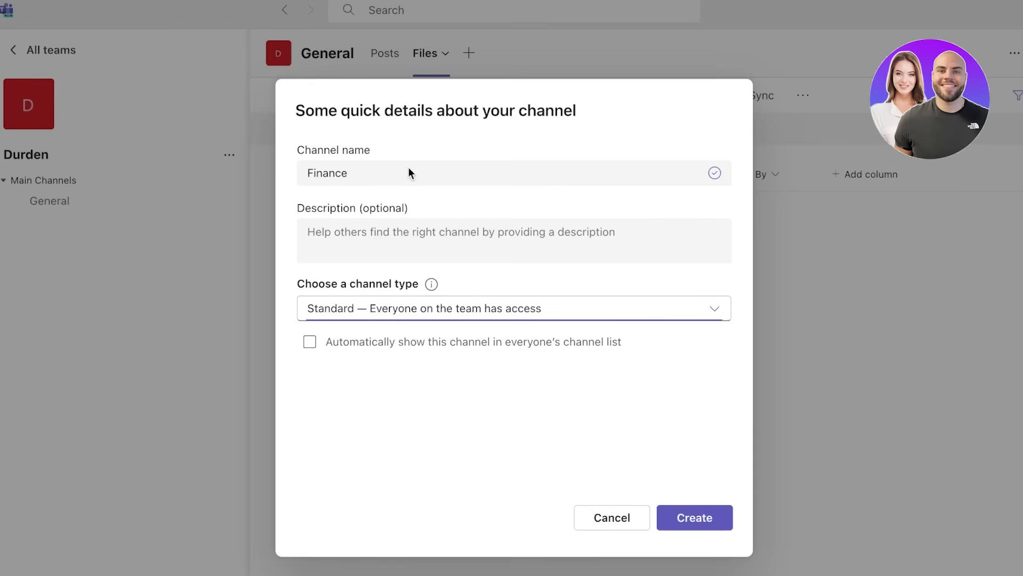
{"action": "left_click", "coordinate": [410, 175]}
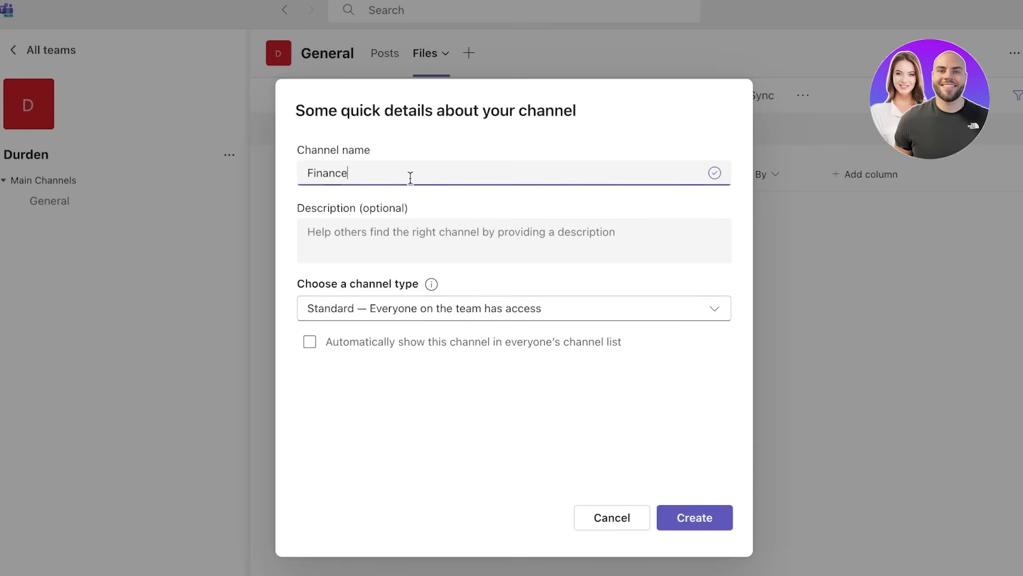
{"action": "key", "text": "ctrl+a"}
{"action": "type", "text": "Da"}
{"action": "type", "text": "ily Work Upd"}
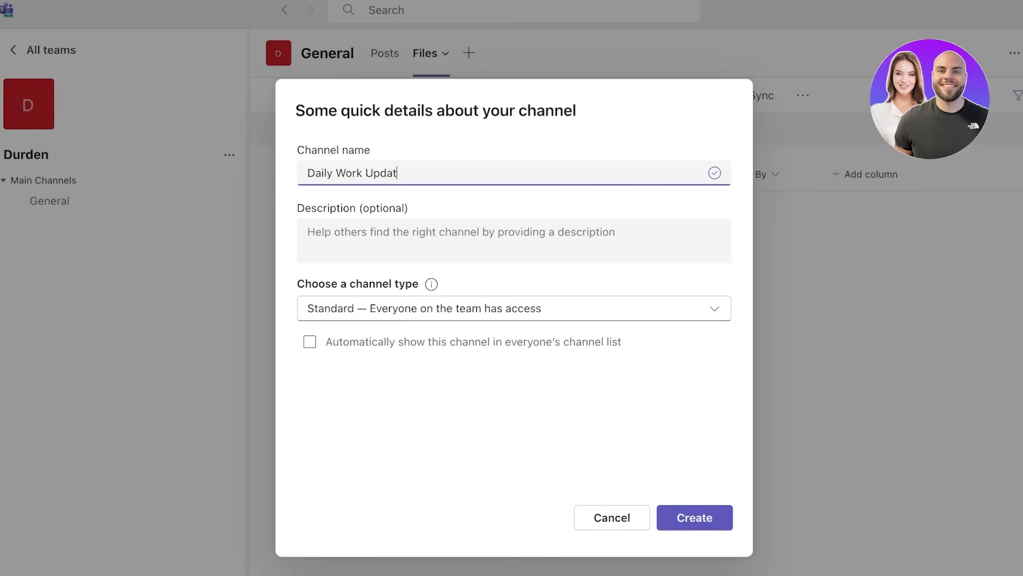
{"action": "left_click", "coordinate": [697, 516]}
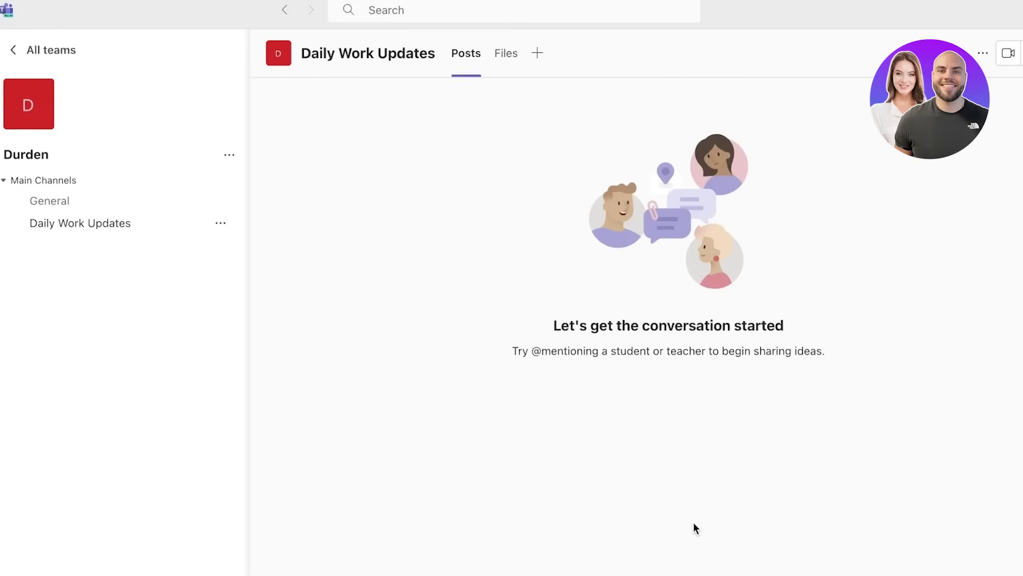
{"action": "left_click", "coordinate": [513, 52]}
{"action": "left_click", "coordinate": [523, 53]}
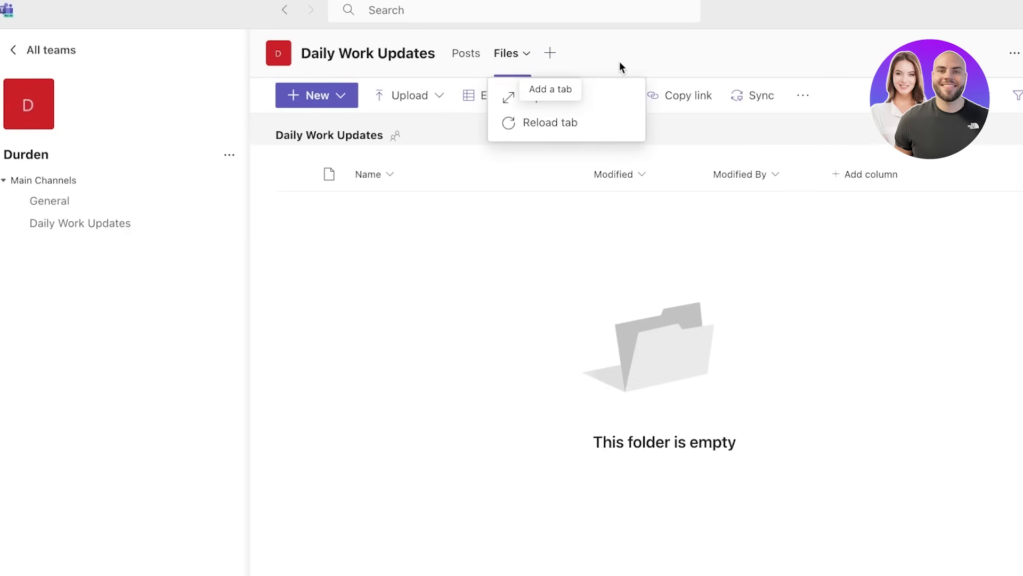
{"action": "left_click", "coordinate": [464, 54]}
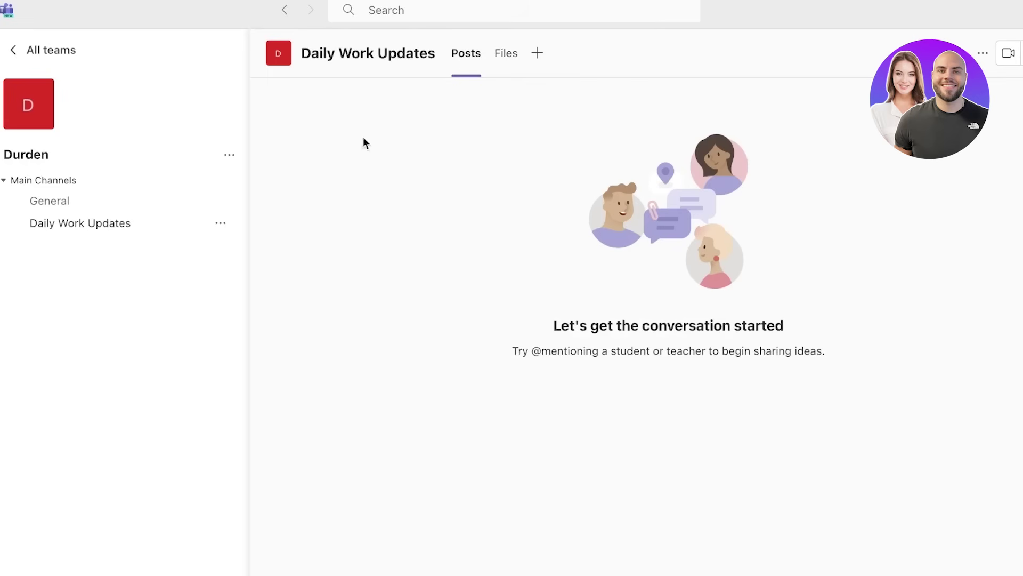
{"action": "left_click", "coordinate": [536, 54]}
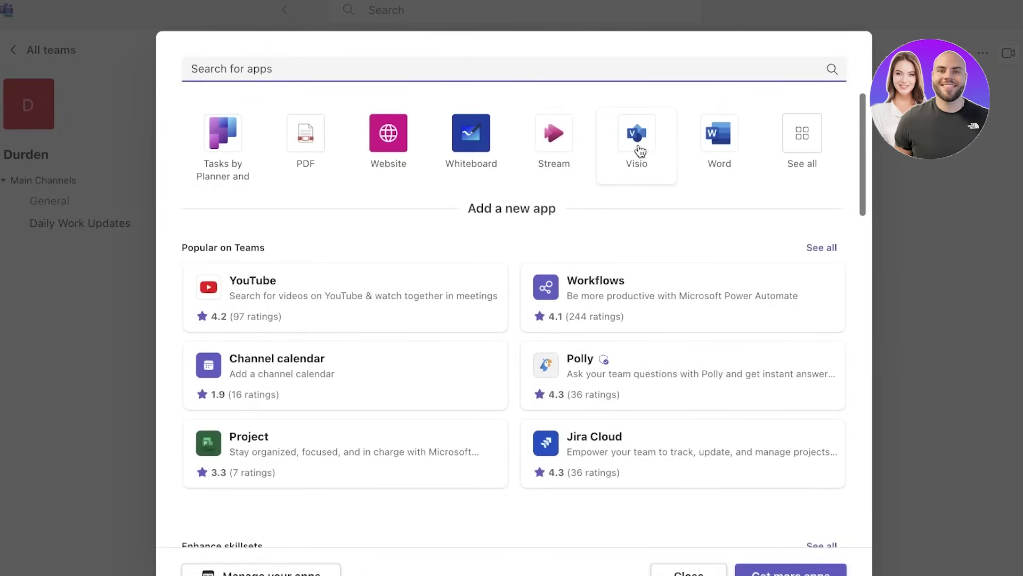
{"action": "scroll", "coordinate": [621, 176], "scroll_direction": "down", "scroll_amount": 3}
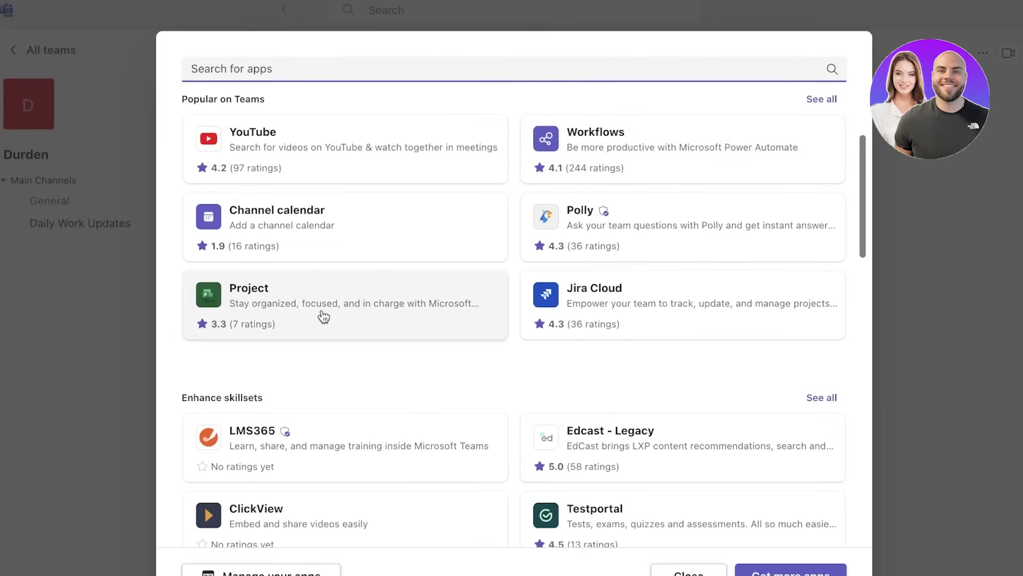
{"action": "scroll", "coordinate": [322, 315], "scroll_direction": "up", "scroll_amount": 3}
{"action": "scroll", "coordinate": [308, 320], "scroll_direction": "down", "scroll_amount": 10}
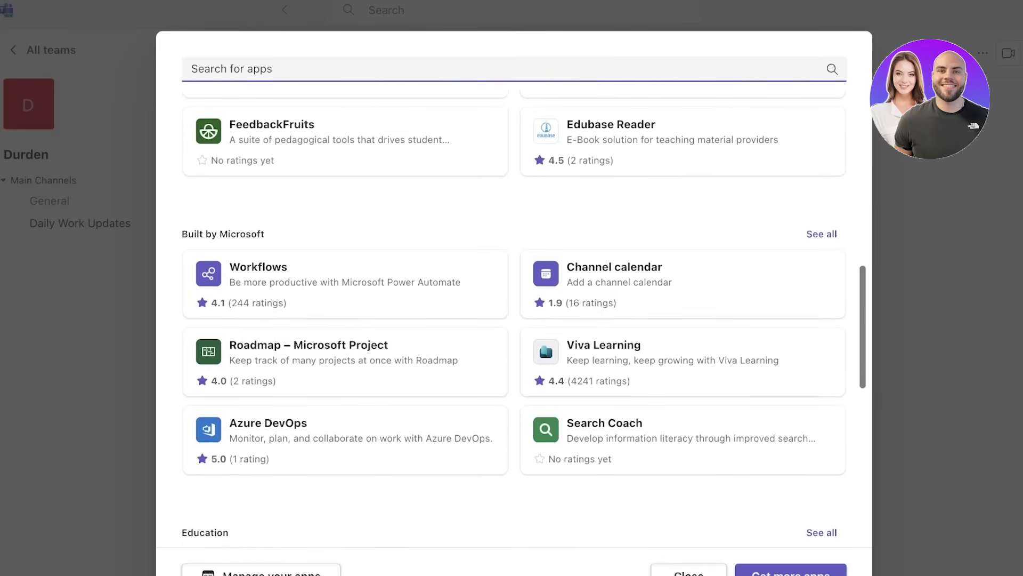
{"action": "scroll", "coordinate": [505, 276], "scroll_direction": "up", "scroll_amount": 5}
{"action": "key", "text": "Escape"}
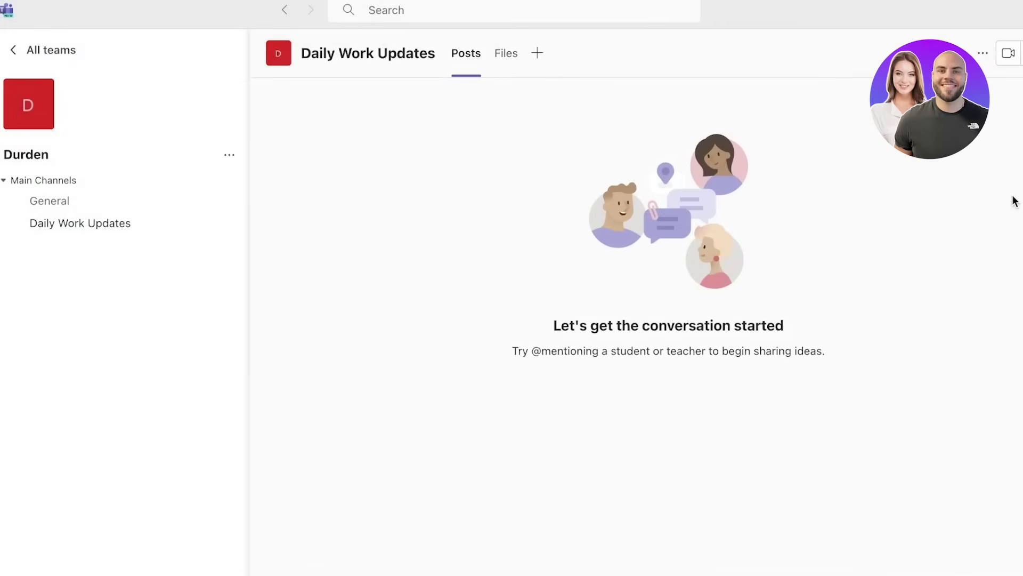
{"action": "left_click", "coordinate": [532, 58]}
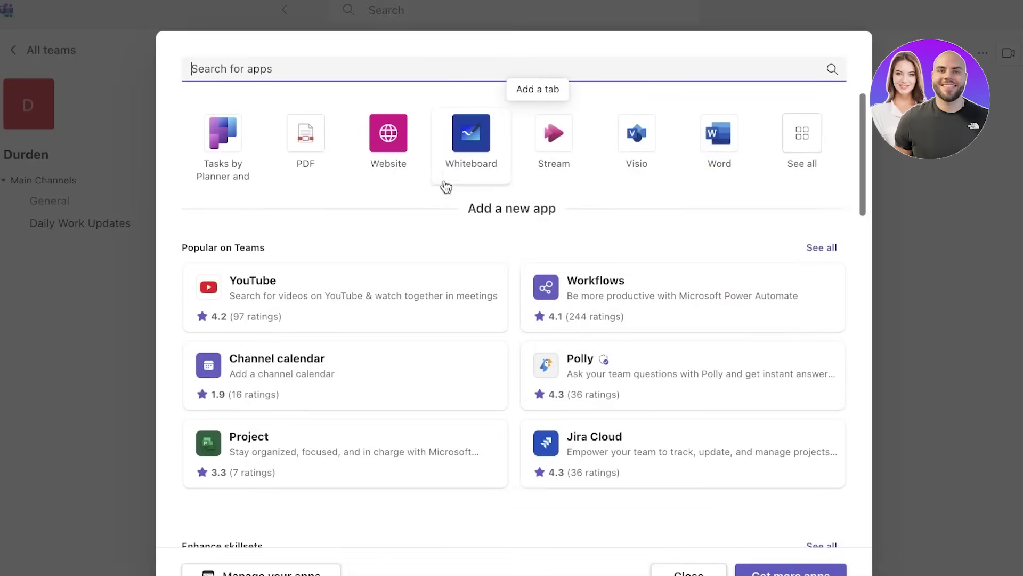
{"action": "left_click", "coordinate": [72, 240]}
- On the all-teams overview, expand the Hidden teams section, then collapse it again
{"action": "left_click", "coordinate": [19, 47]}
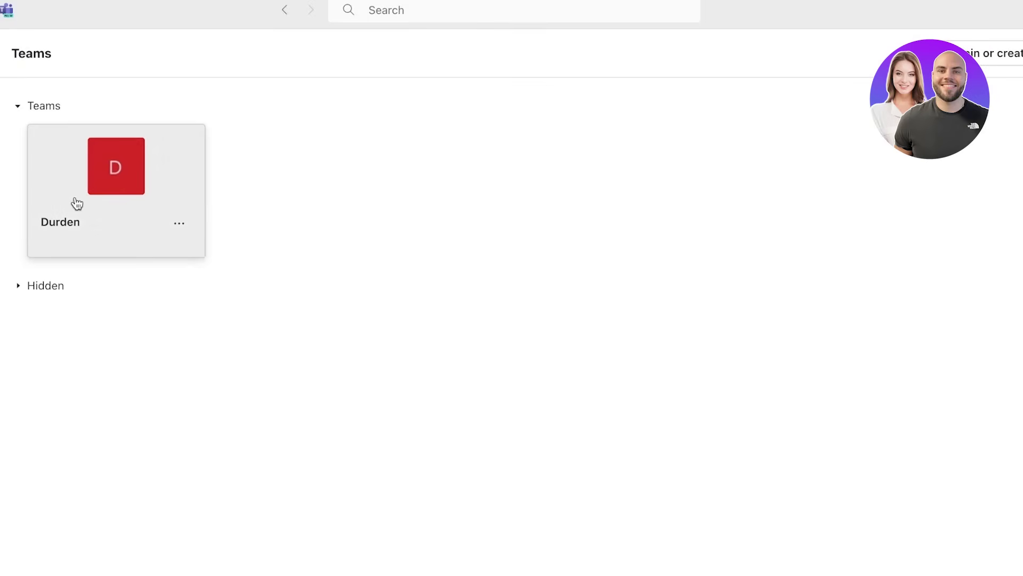
{"action": "left_click", "coordinate": [43, 286]}
{"action": "scroll", "coordinate": [299, 315], "scroll_direction": "down", "scroll_amount": 2}
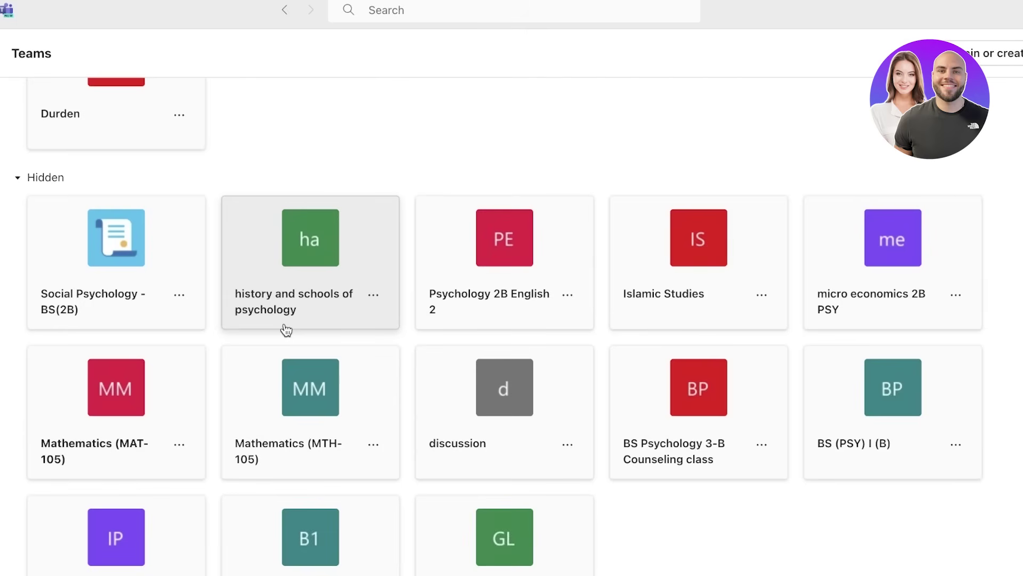
{"action": "scroll", "coordinate": [160, 258], "scroll_direction": "up", "scroll_amount": 2}
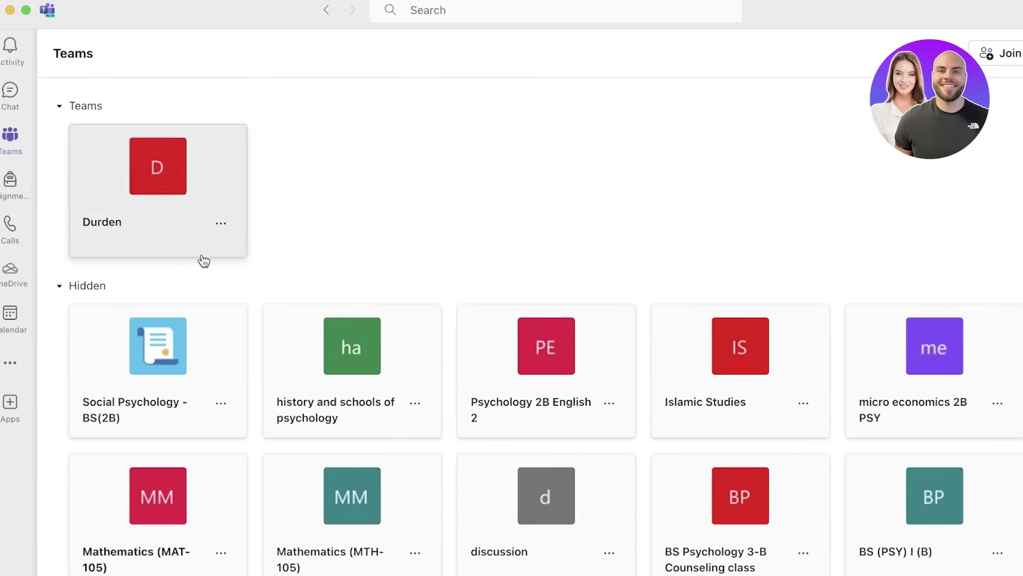
{"action": "left_click", "coordinate": [58, 288]}
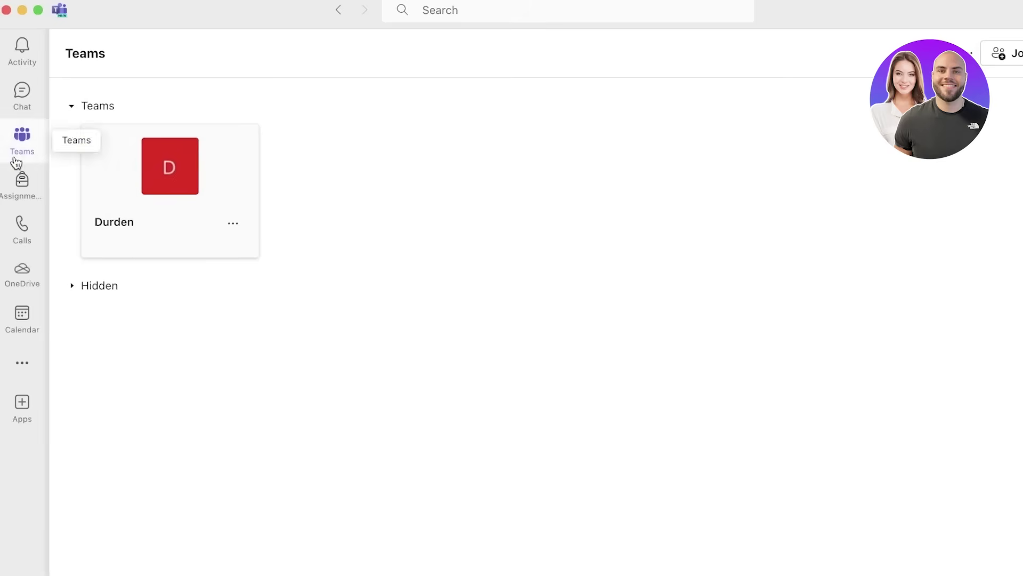
- Open Assignments, check the Completed and Past due tabs, and return to Upcoming
{"action": "left_click", "coordinate": [16, 184]}
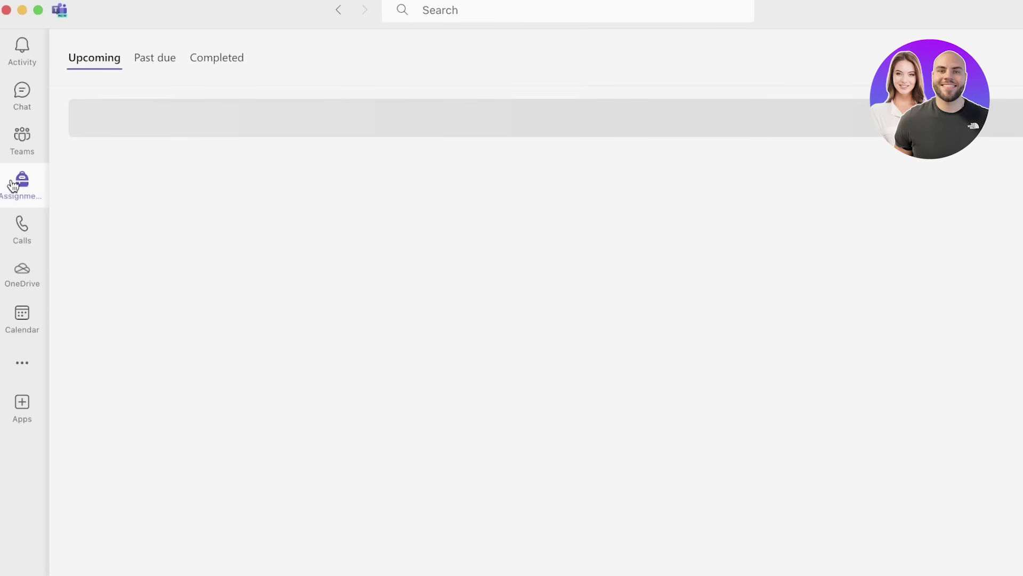
{"action": "left_click", "coordinate": [170, 59]}
{"action": "left_click", "coordinate": [195, 59]}
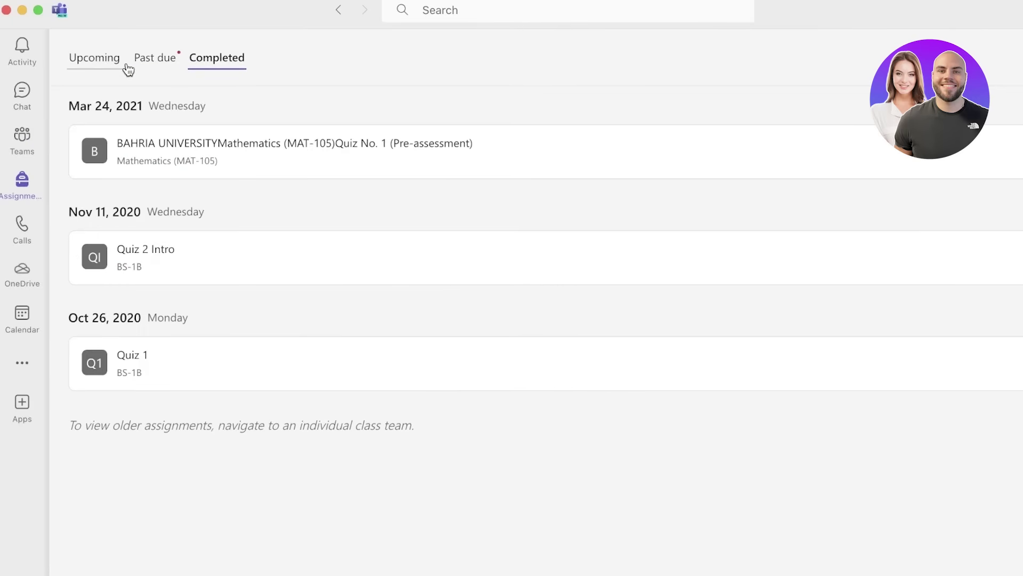
{"action": "left_click", "coordinate": [130, 68]}
{"action": "left_click", "coordinate": [103, 70]}
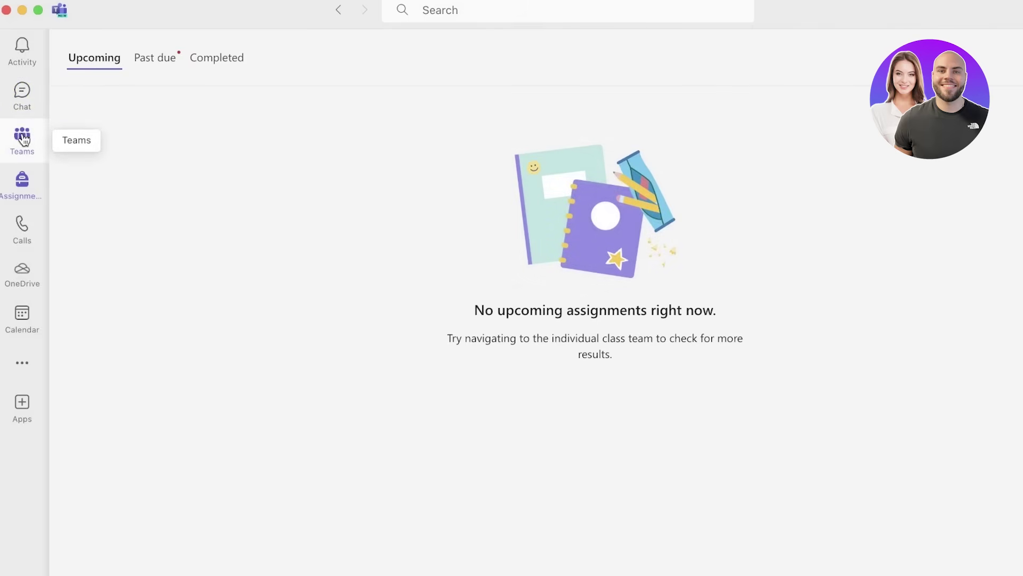
- Look over Calls, its audio device settings and OneDrive, then show the December 2023 calendar week
{"action": "left_click", "coordinate": [22, 238]}
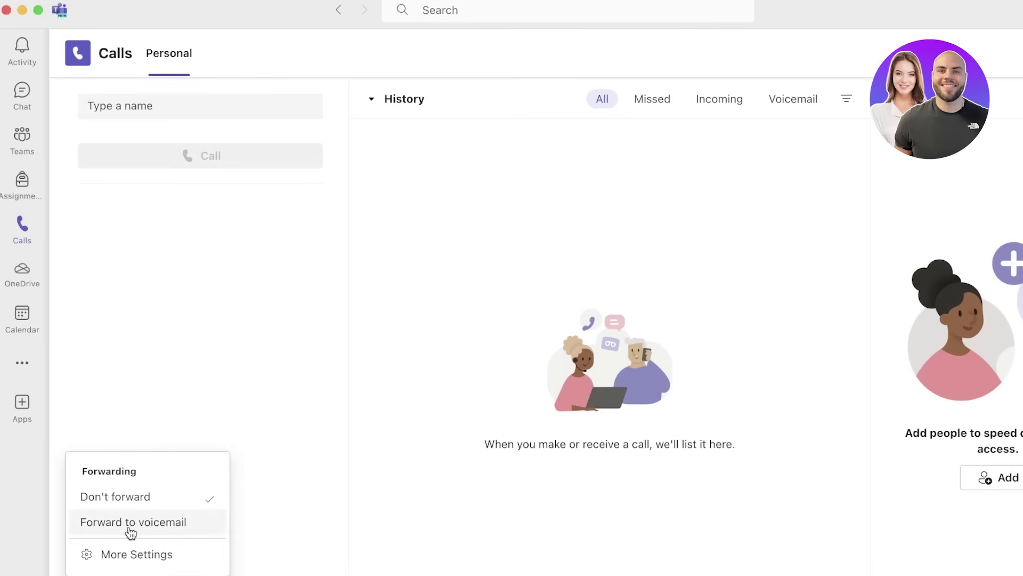
{"action": "left_click", "coordinate": [144, 574]}
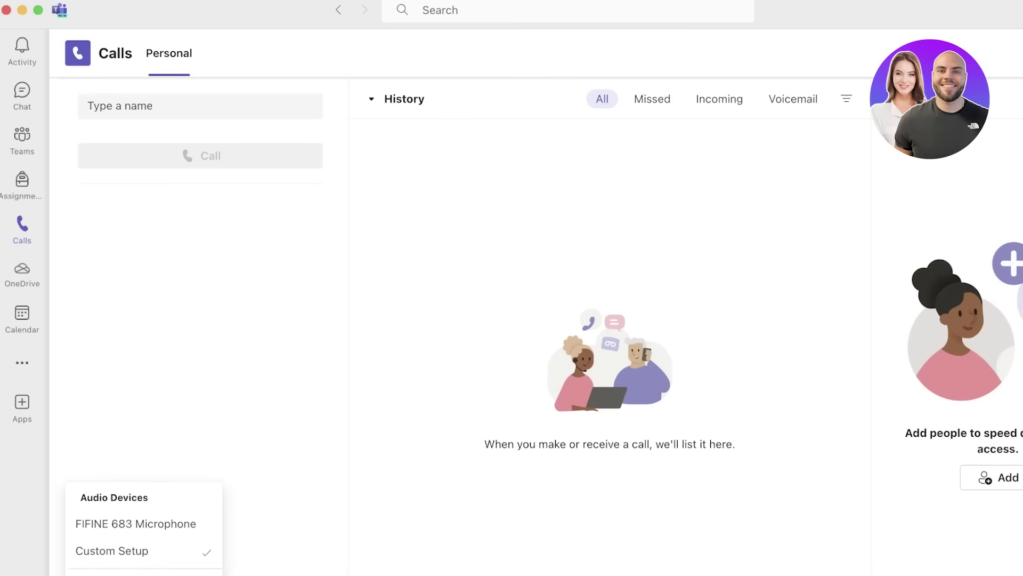
{"action": "left_click", "coordinate": [16, 269]}
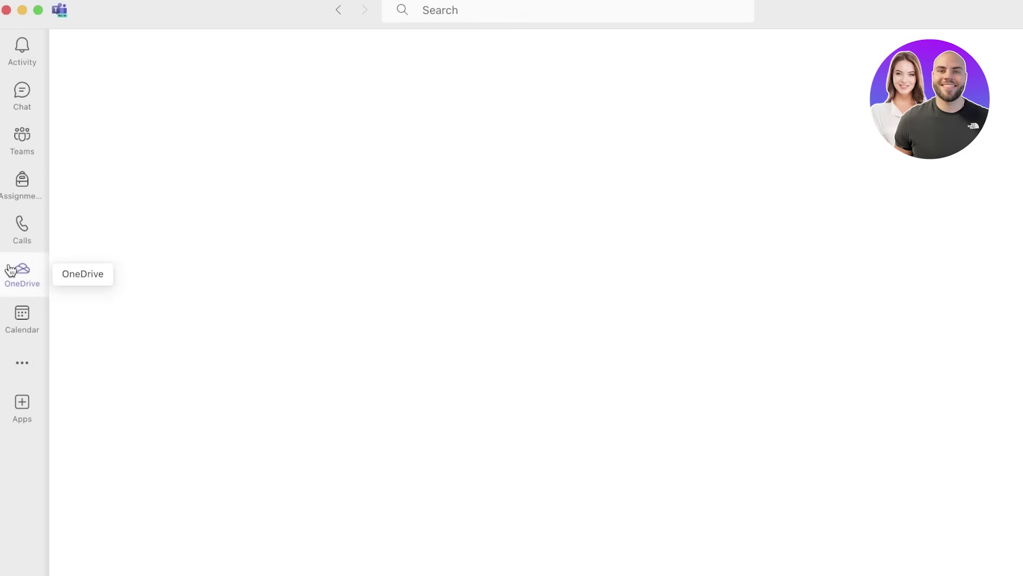
{"action": "left_click", "coordinate": [8, 327]}
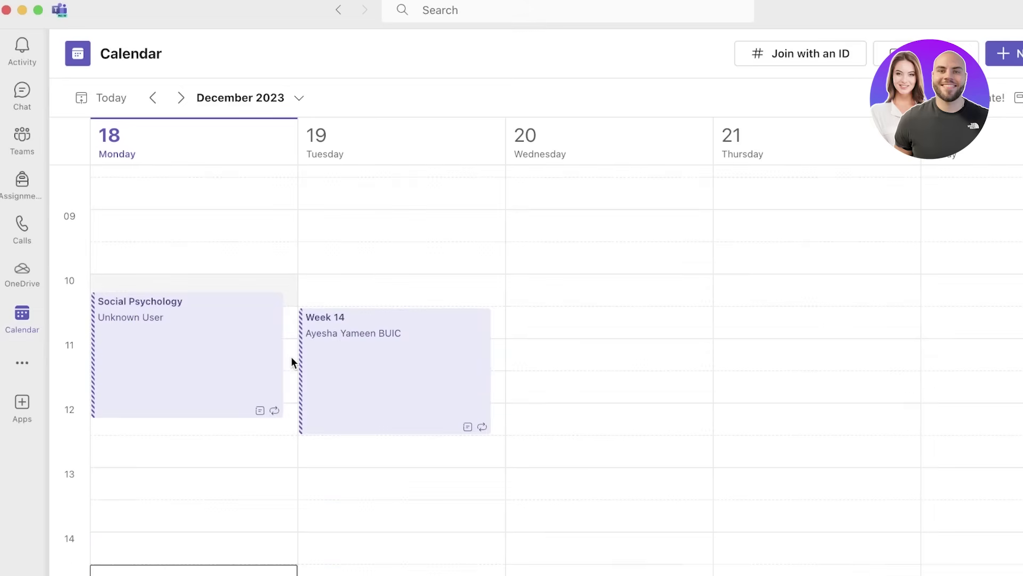
- Start a new meeting titled Durden on Wednesday 20 December and add an optional attendees field
{"action": "scroll", "coordinate": [292, 356], "scroll_direction": "down", "scroll_amount": 8}
{"action": "left_click", "coordinate": [533, 343]}
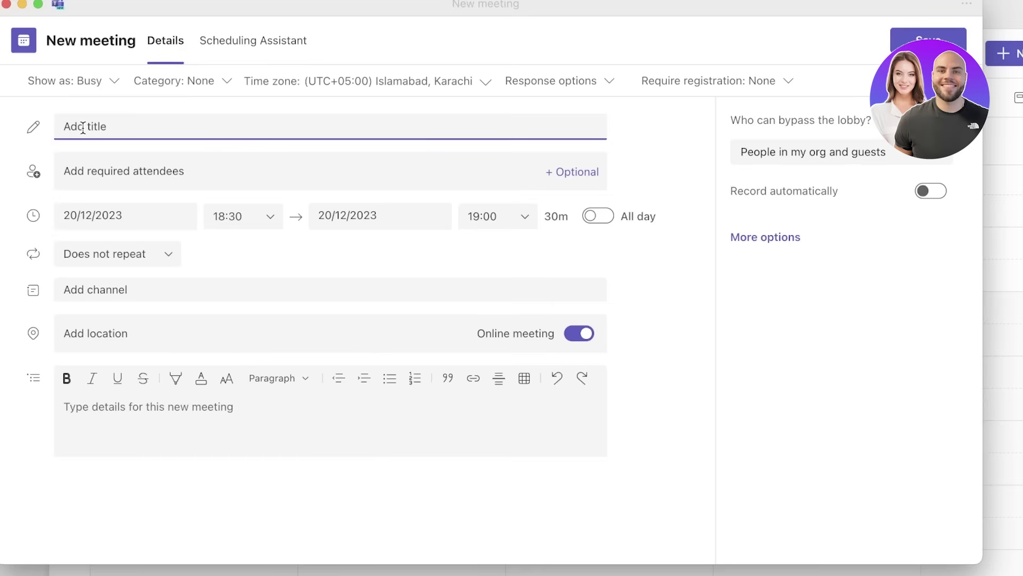
{"action": "type", "text": "Durden"}
{"action": "left_click", "coordinate": [571, 175]}
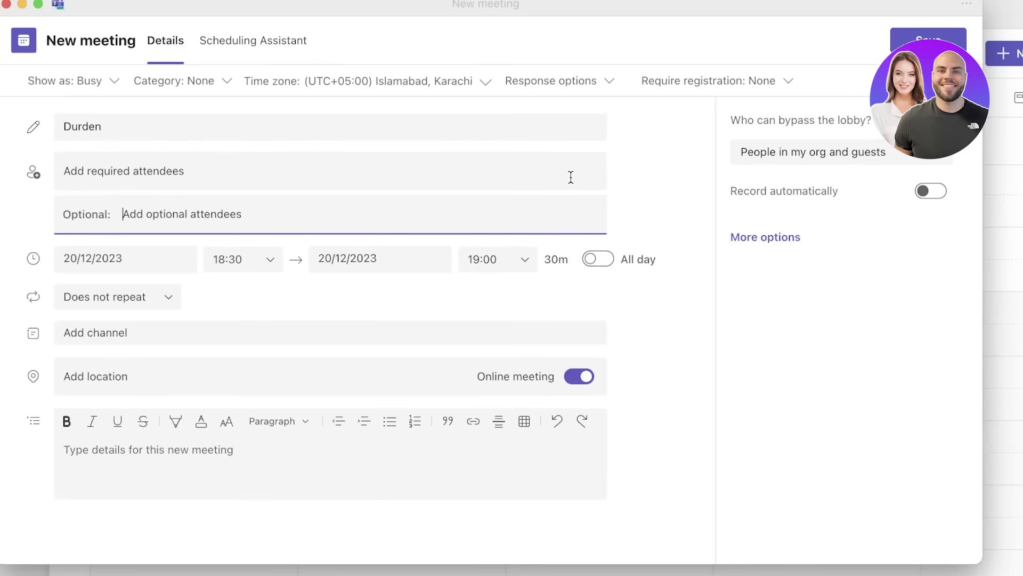
{"action": "left_click", "coordinate": [169, 182]}
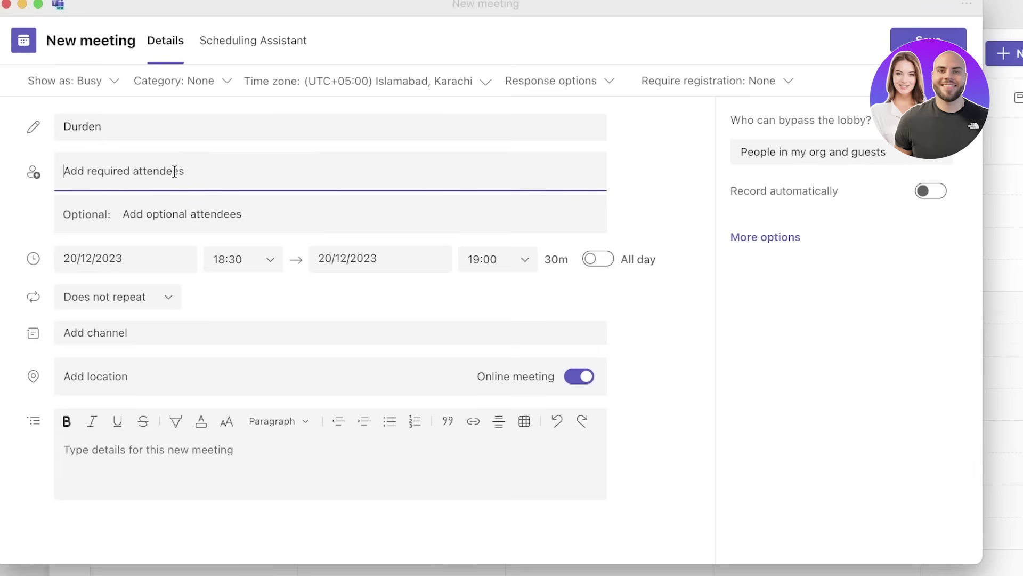
{"action": "left_click", "coordinate": [386, 200]}
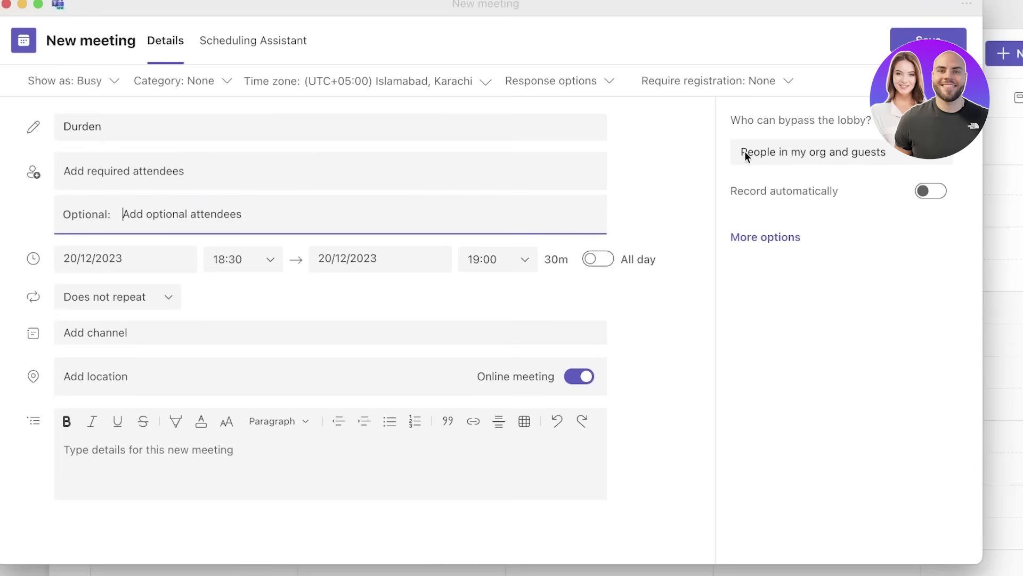
- Let only invited people bypass the lobby and make the meeting all day
{"action": "left_click", "coordinate": [868, 153]}
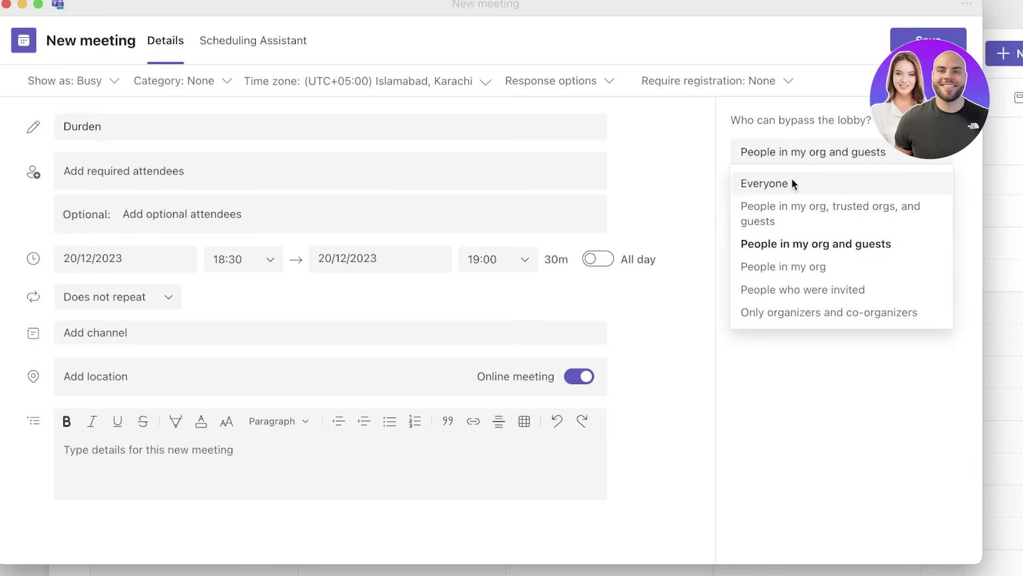
{"action": "left_click", "coordinate": [794, 243]}
{"action": "left_click", "coordinate": [828, 160]}
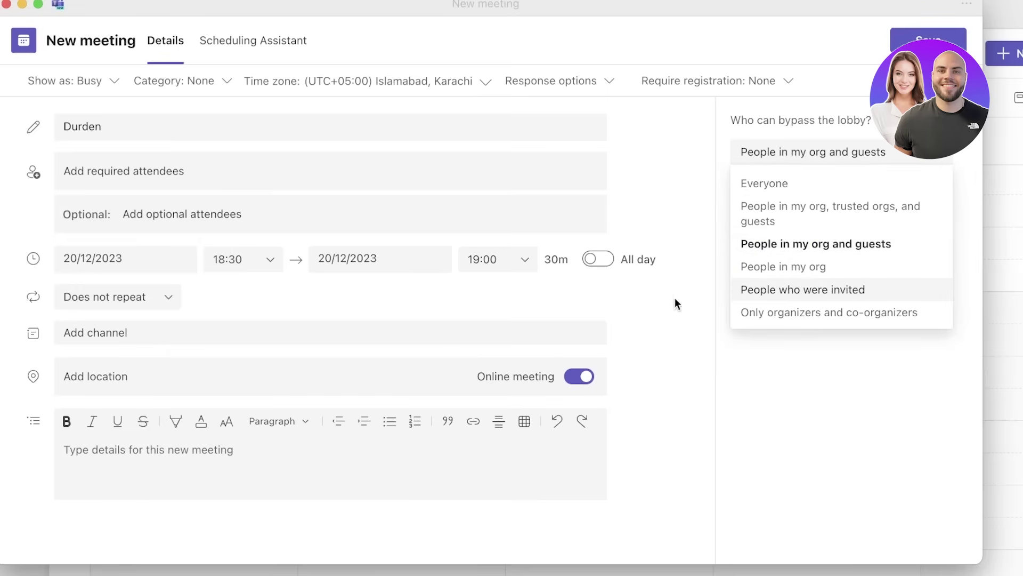
{"action": "left_click", "coordinate": [768, 289]}
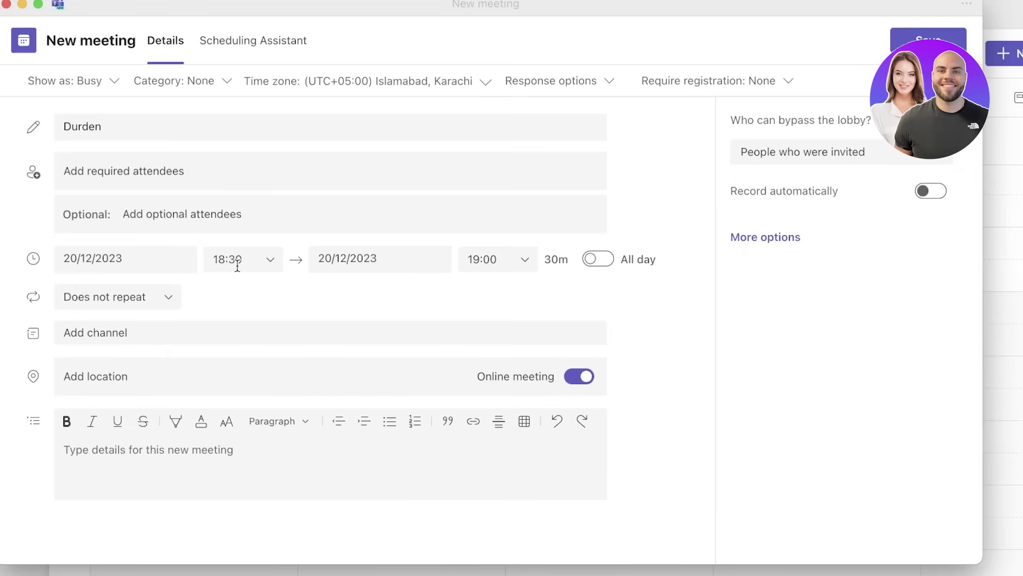
{"action": "left_click", "coordinate": [594, 259]}
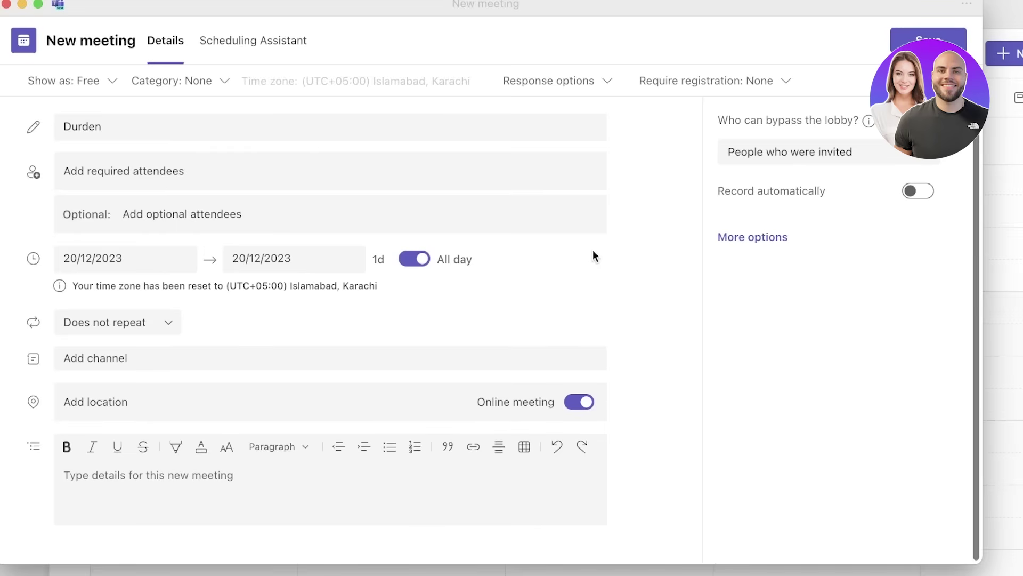
- Turn all day off and set the meeting to run 12:00–14:00
{"action": "left_click", "coordinate": [418, 259]}
{"action": "left_click", "coordinate": [221, 259]}
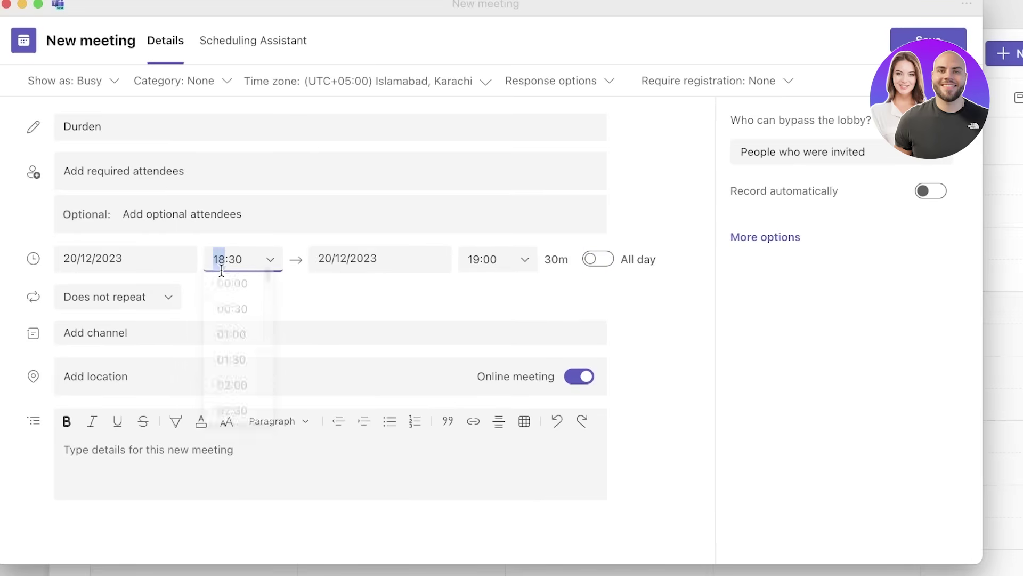
{"action": "scroll", "coordinate": [256, 330], "scroll_direction": "down", "scroll_amount": 8}
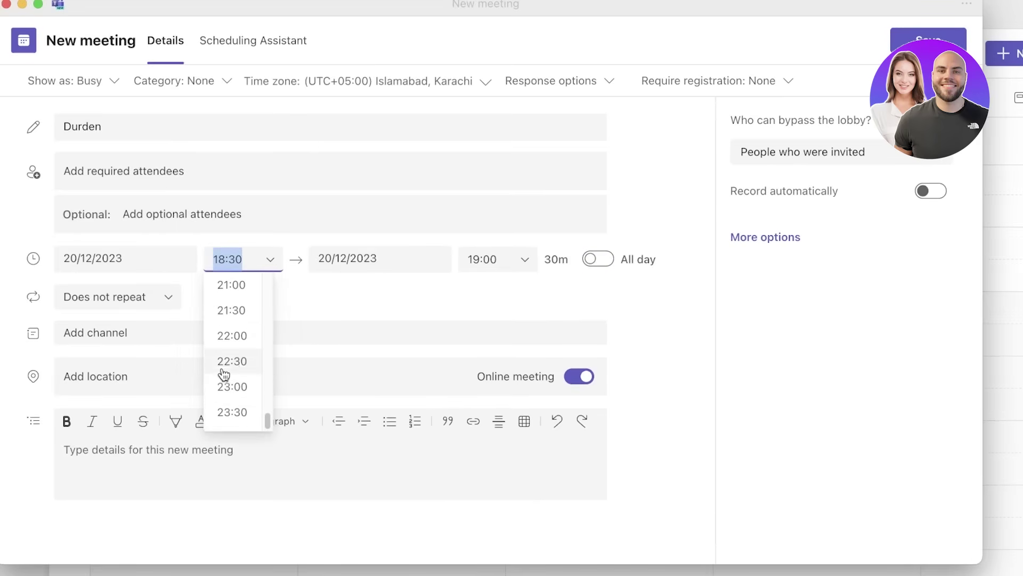
{"action": "scroll", "coordinate": [244, 333], "scroll_direction": "down", "scroll_amount": 14}
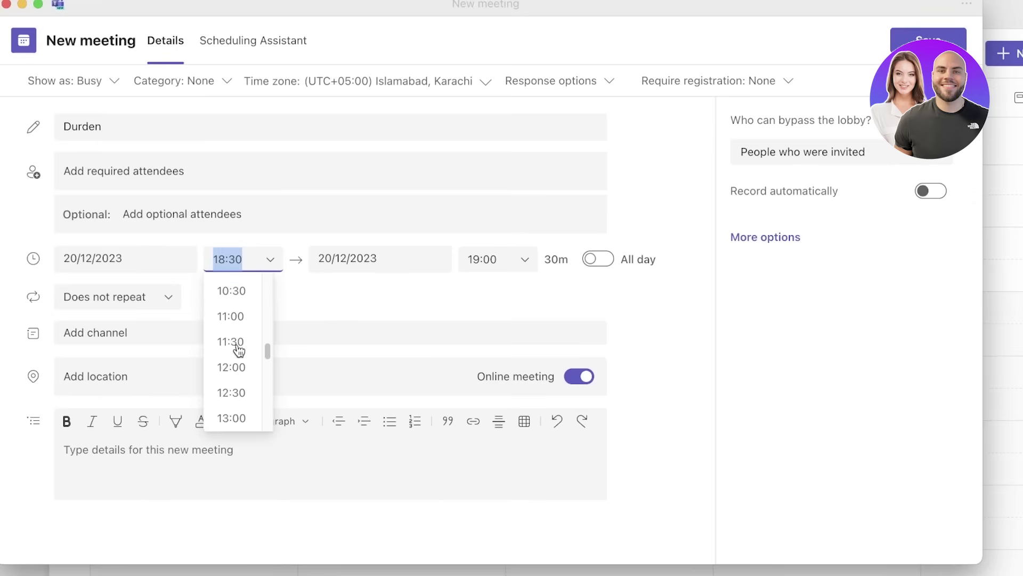
{"action": "scroll", "coordinate": [240, 352], "scroll_direction": "up", "scroll_amount": 3}
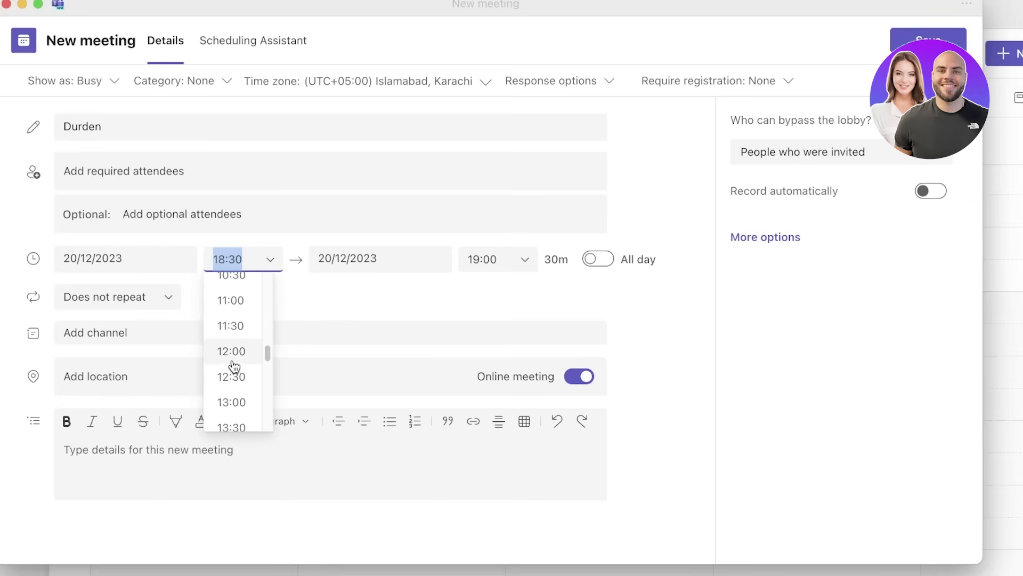
{"action": "left_click", "coordinate": [233, 354]}
{"action": "left_click", "coordinate": [484, 259]}
{"action": "scroll", "coordinate": [498, 354], "scroll_direction": "down", "scroll_amount": 6}
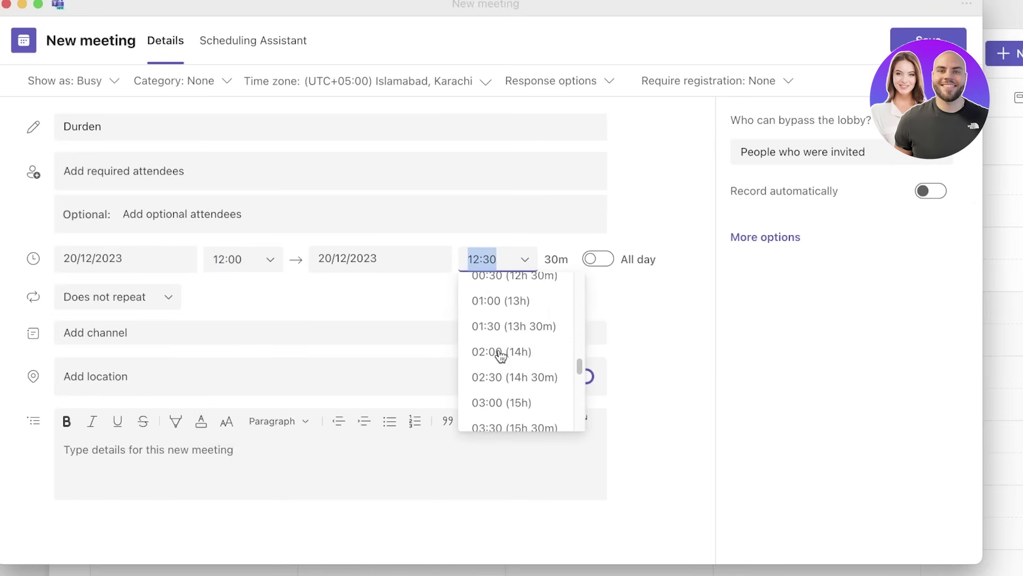
{"action": "scroll", "coordinate": [516, 368], "scroll_direction": "up", "scroll_amount": 6}
{"action": "left_click", "coordinate": [517, 388]}
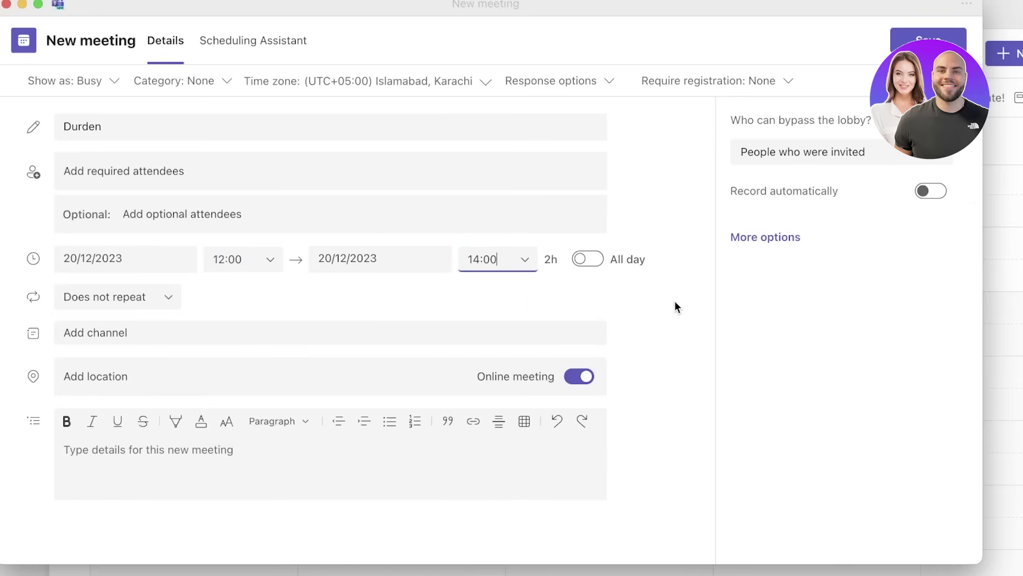
- Keep the meeting as Does not repeat, with no channel, and save it
{"action": "left_click", "coordinate": [133, 297]}
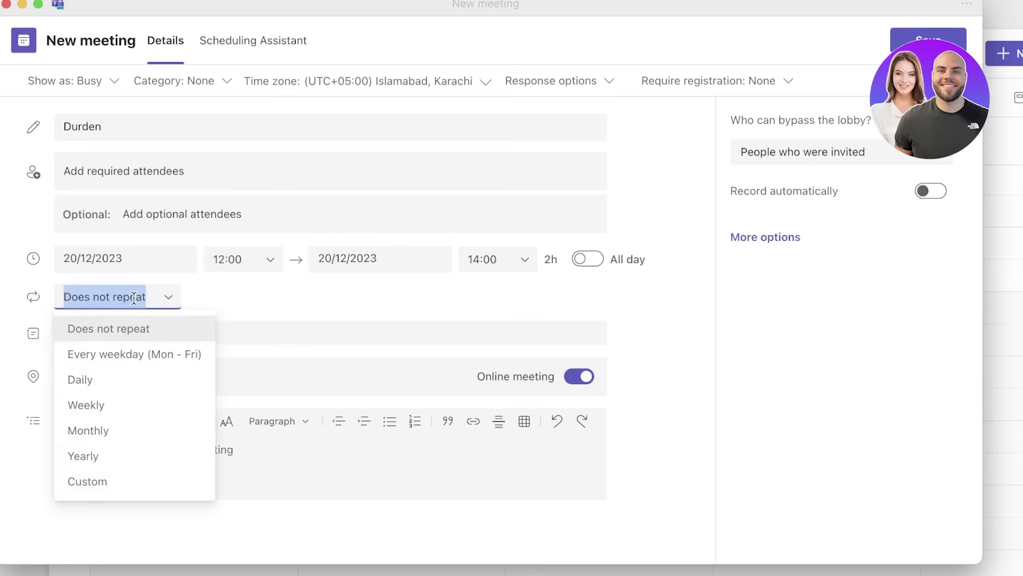
{"action": "left_click", "coordinate": [152, 333]}
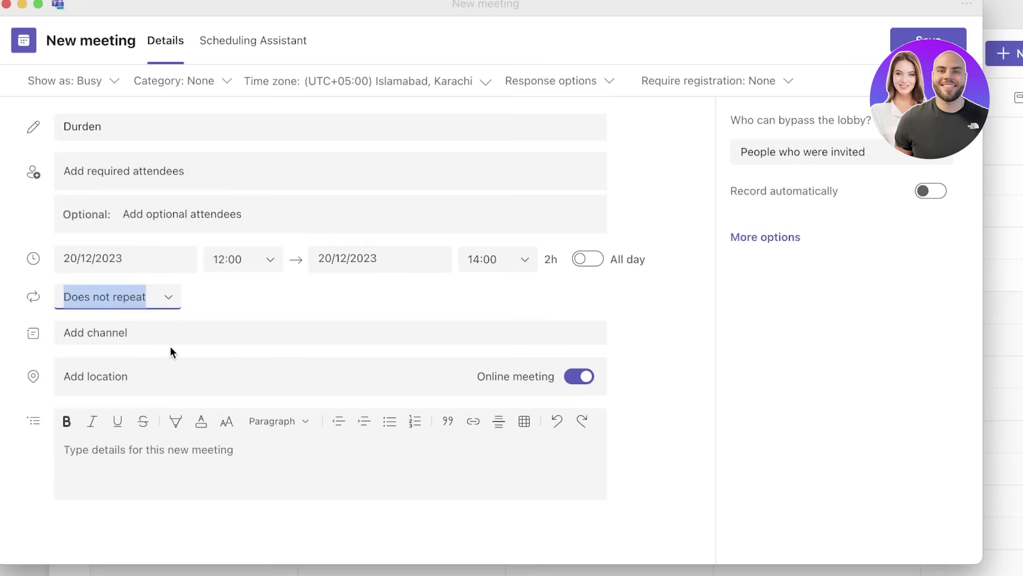
{"action": "left_click", "coordinate": [171, 341]}
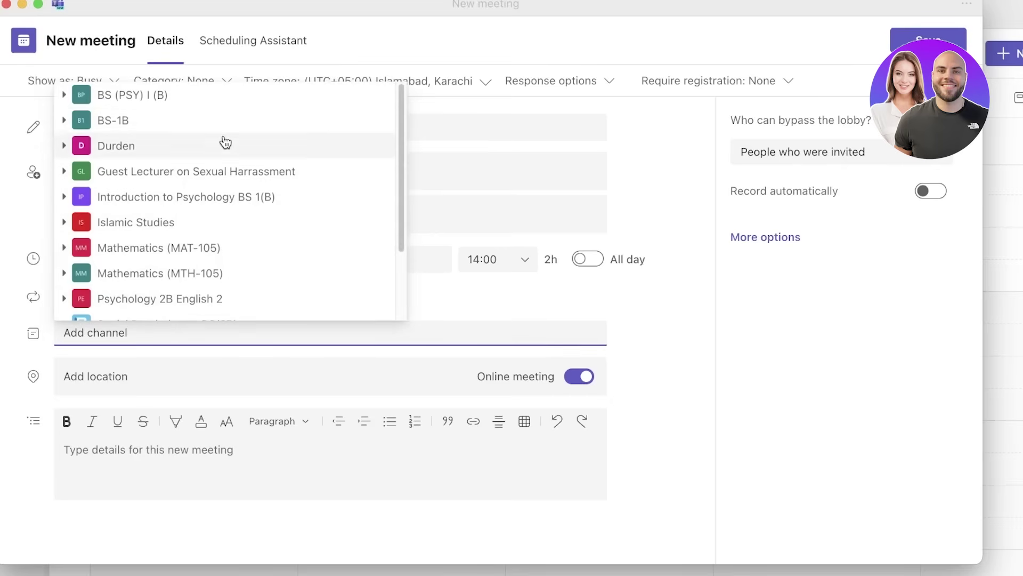
{"action": "left_click", "coordinate": [289, 391]}
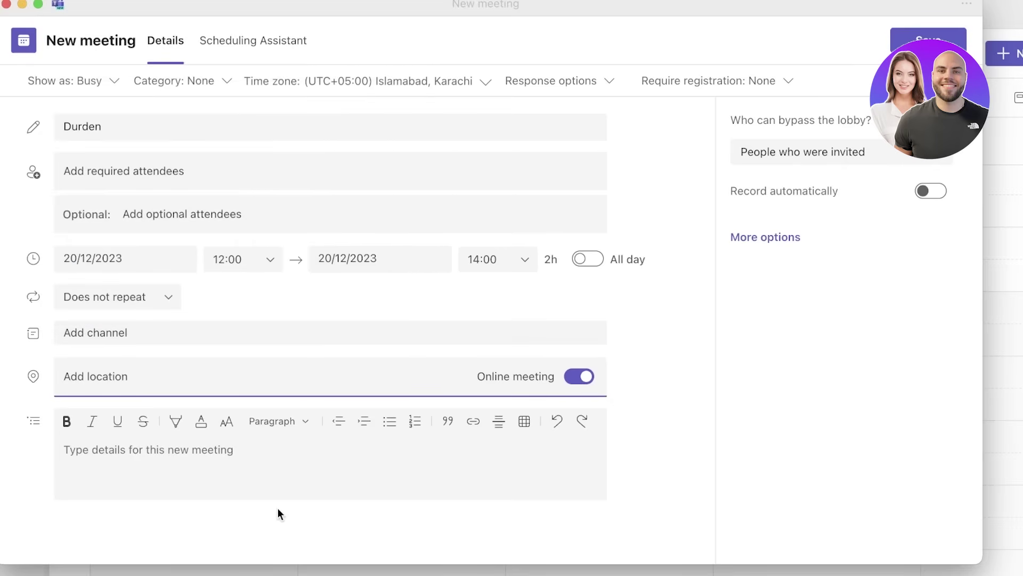
{"action": "left_click", "coordinate": [270, 477]}
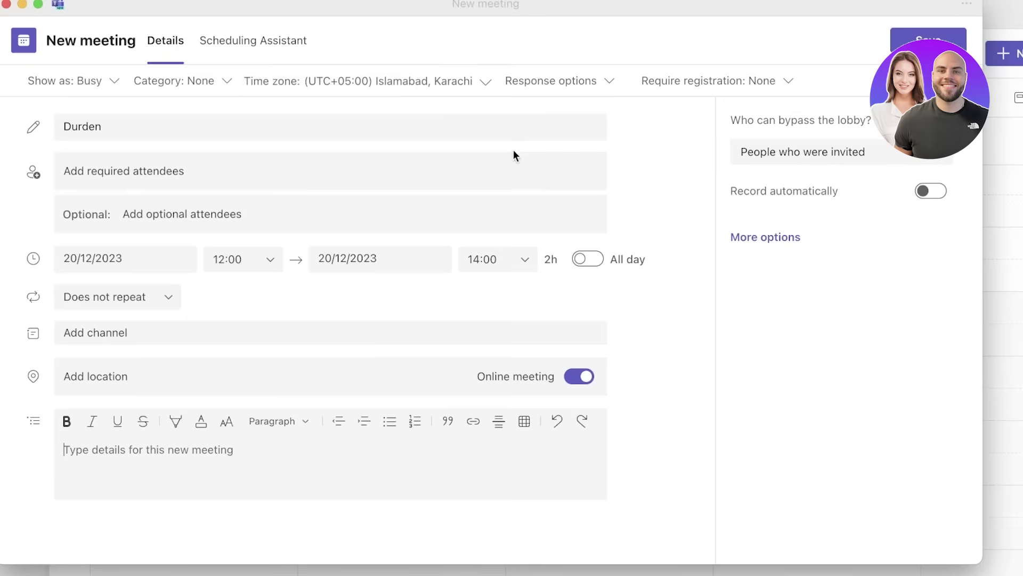
{"action": "left_click", "coordinate": [927, 37]}
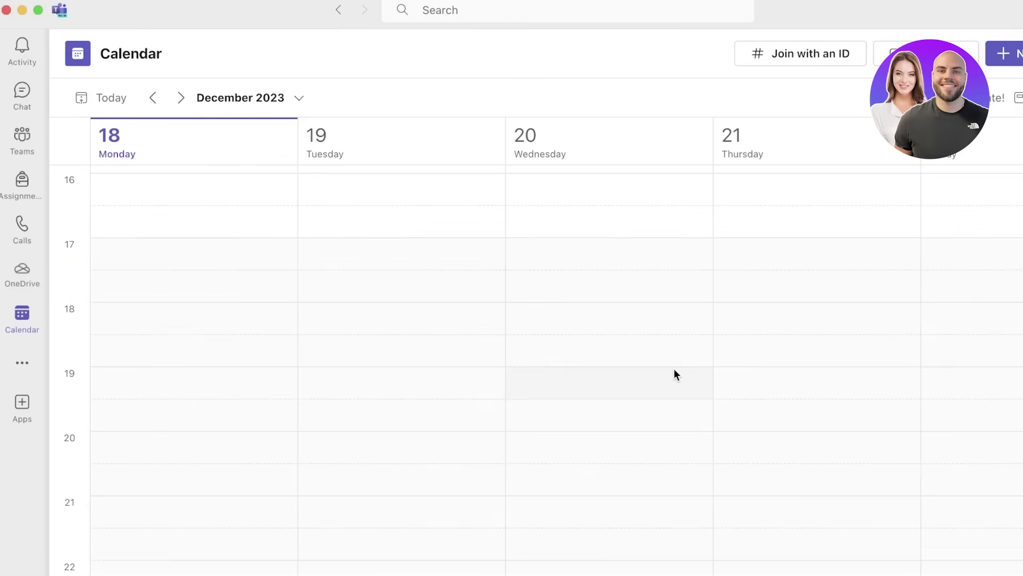
- Scroll the calendar to find the Durden meeting on Wednesday 20 December
{"action": "scroll", "coordinate": [194, 549], "scroll_direction": "down", "scroll_amount": 5}
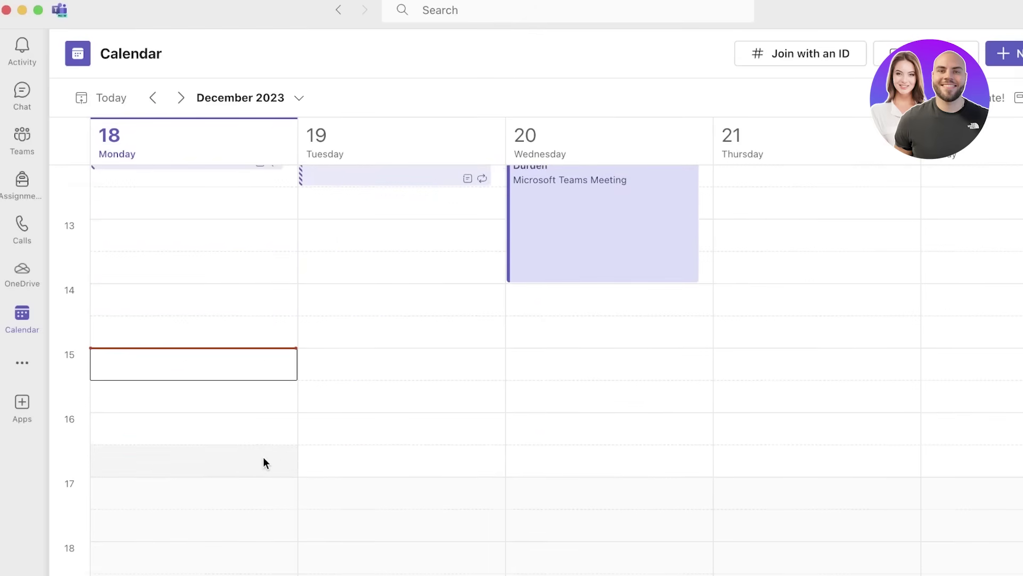
{"action": "scroll", "coordinate": [264, 461], "scroll_direction": "down", "scroll_amount": 1}
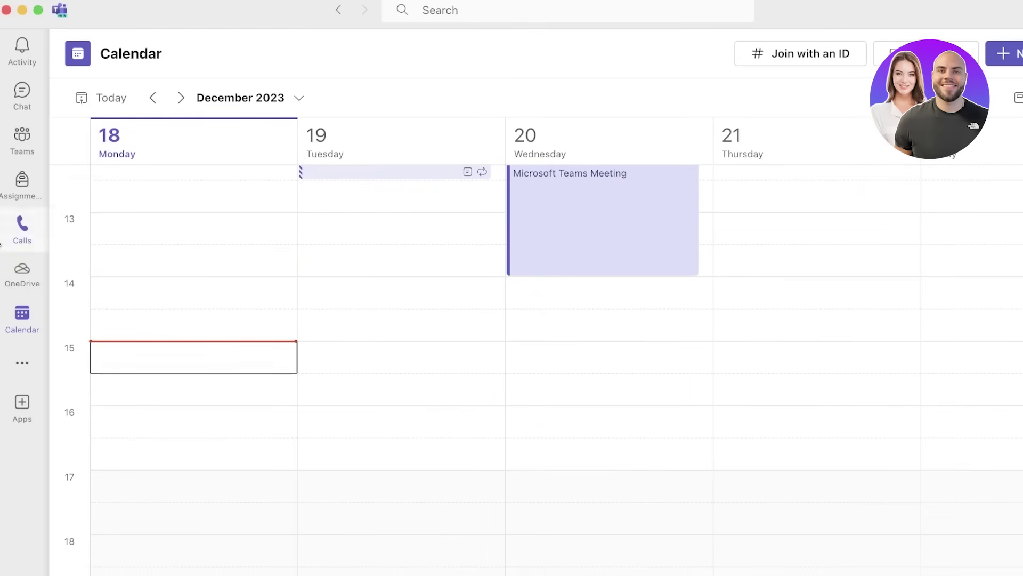